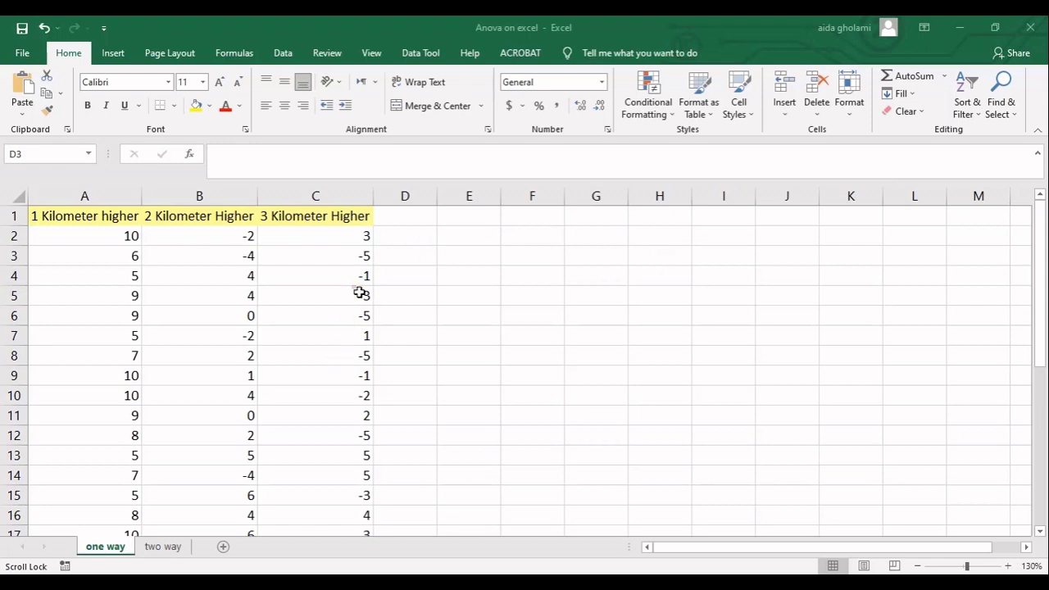
- Examine the sample values in the 1, 2 and 3 Kilometer Higher columns on the one way sheet
{"action": "left_click", "coordinate": [381, 256]}
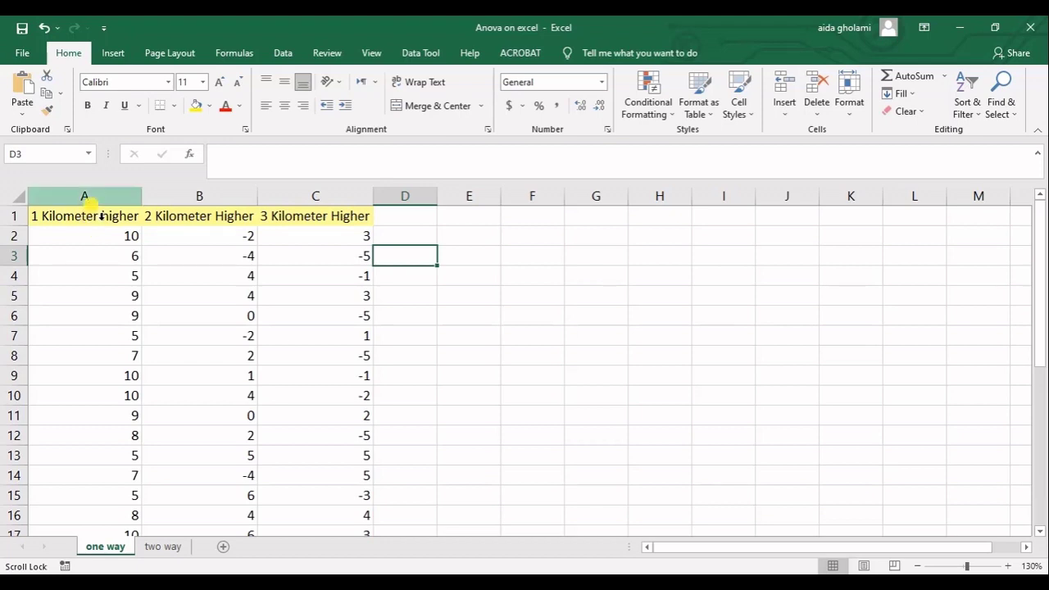
{"action": "left_click_drag", "start_coordinate": [96, 237], "coordinate": [100, 318]}
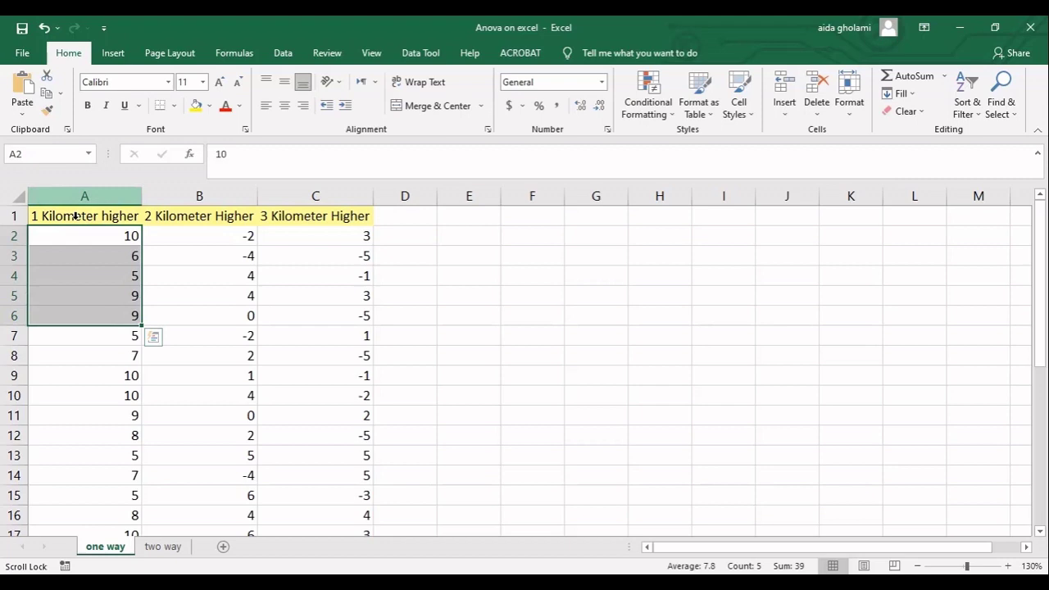
{"action": "left_click", "coordinate": [72, 202]}
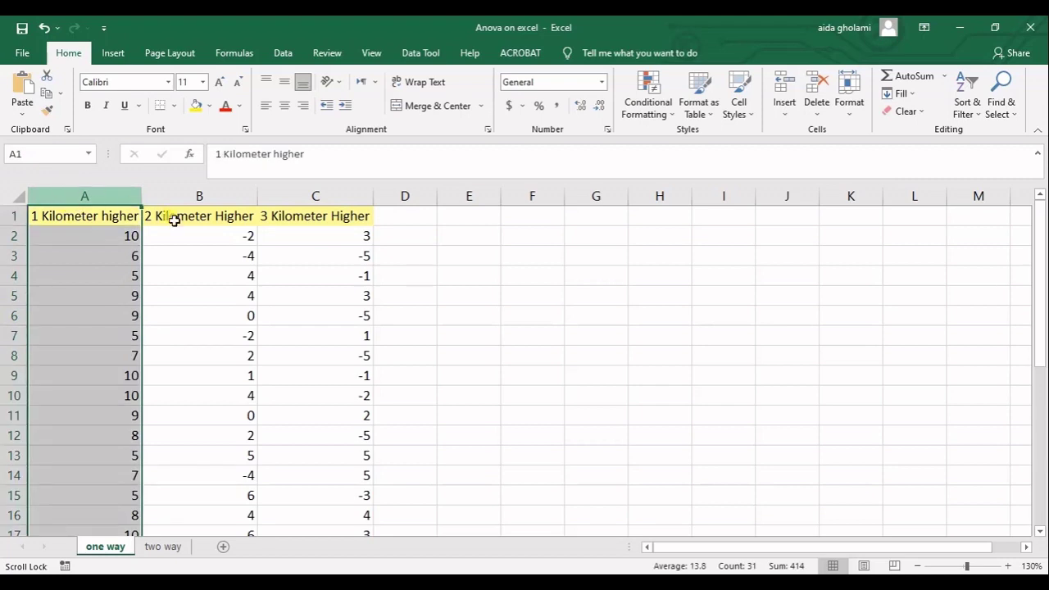
{"action": "left_click", "coordinate": [223, 237]}
{"action": "left_click_drag", "start_coordinate": [222, 238], "coordinate": [217, 435]}
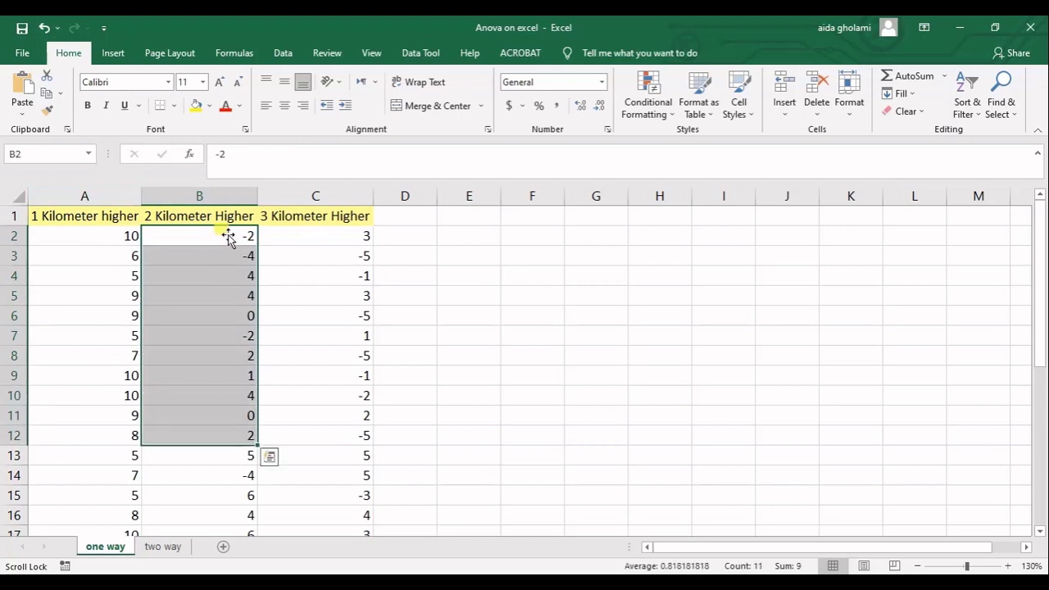
{"action": "left_click", "coordinate": [224, 219]}
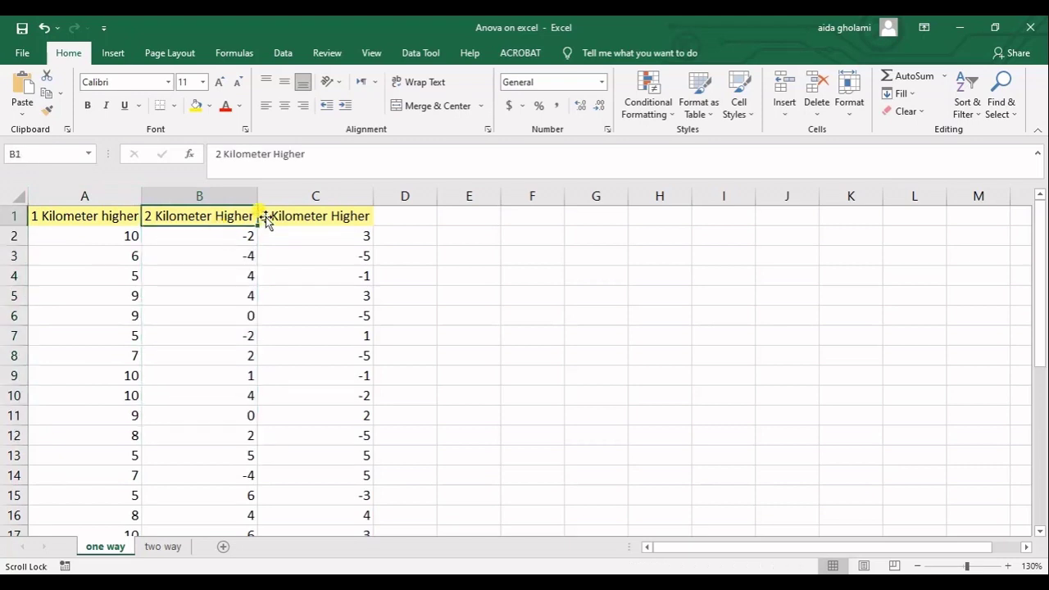
{"action": "left_click", "coordinate": [332, 223]}
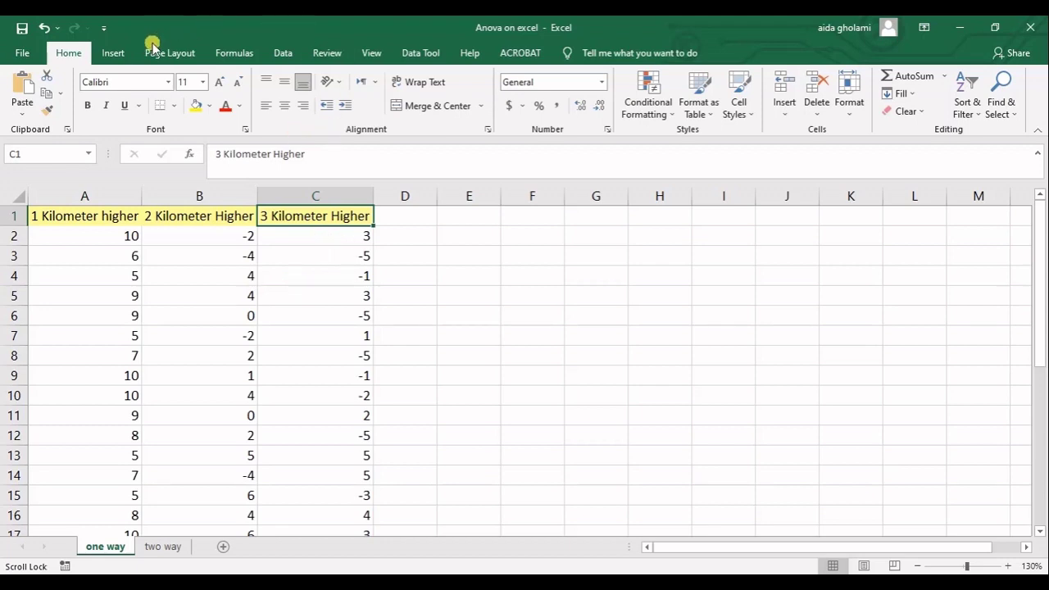
- Set up an Anova: Single Factor analysis with input range A1:C31, grouped by columns, with labels in the first row
{"action": "left_click", "coordinate": [281, 54]}
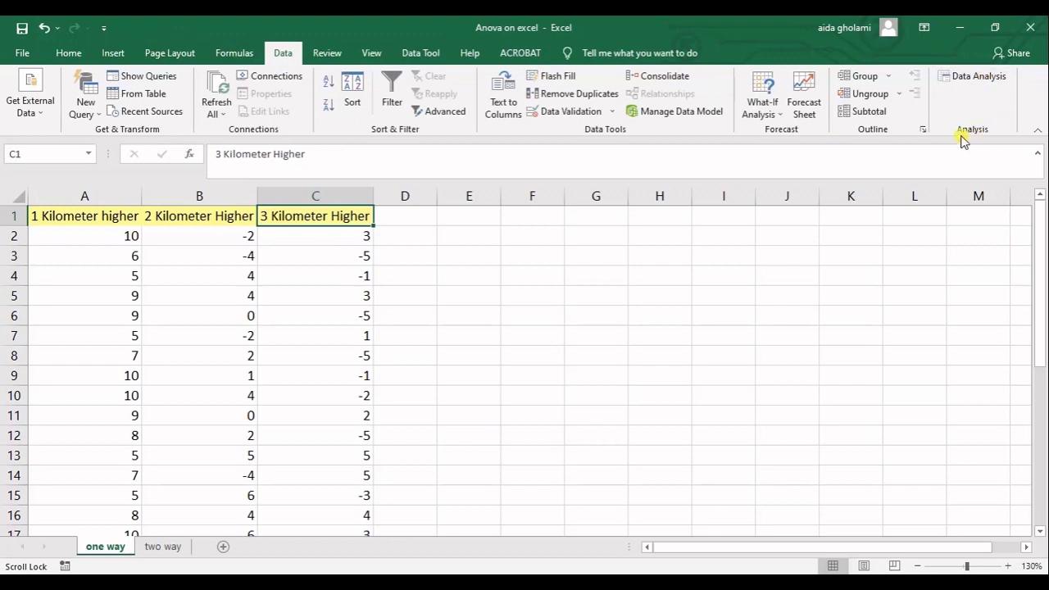
{"action": "left_click", "coordinate": [954, 79]}
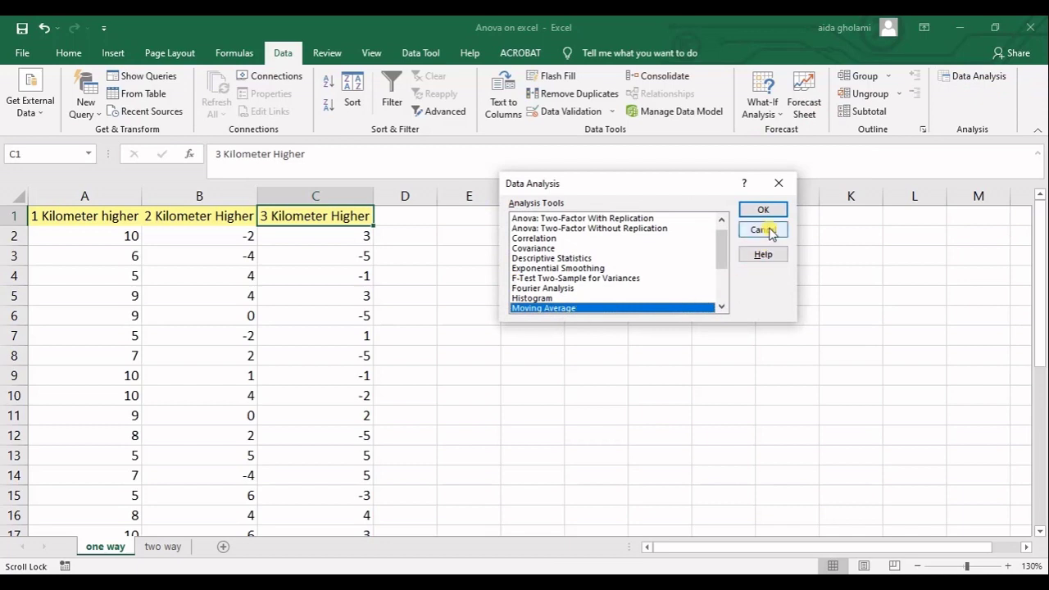
{"action": "scroll", "coordinate": [656, 266], "scroll_direction": "up", "scroll_amount": 1}
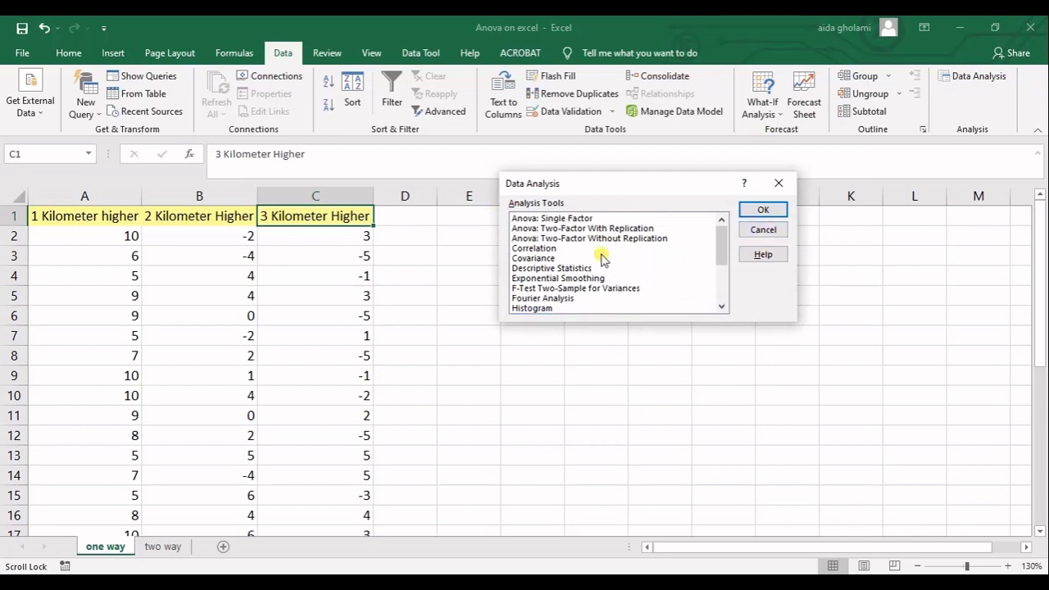
{"action": "left_click", "coordinate": [556, 219]}
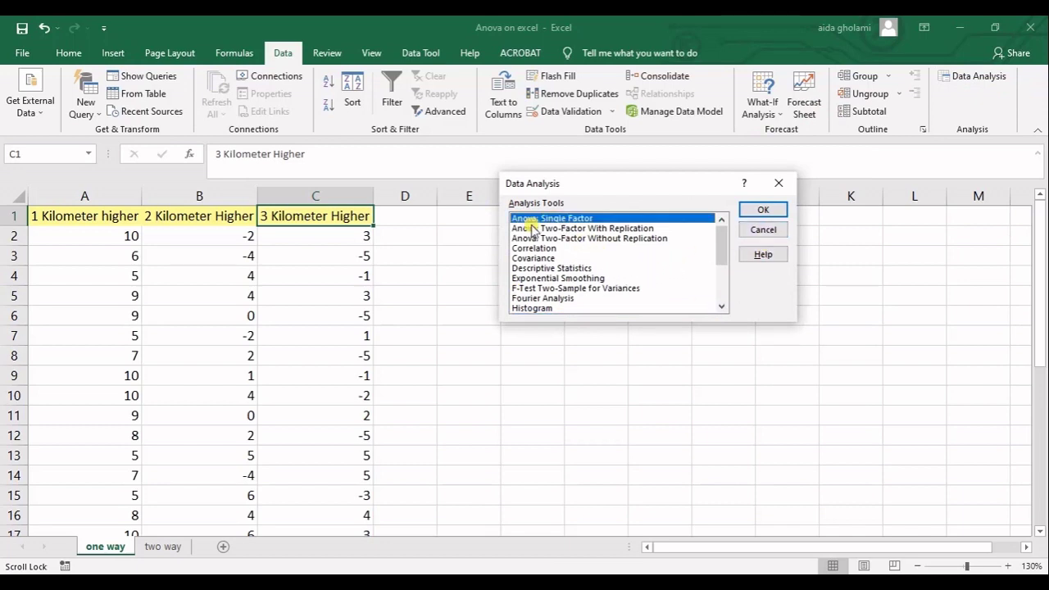
{"action": "left_click", "coordinate": [746, 211]}
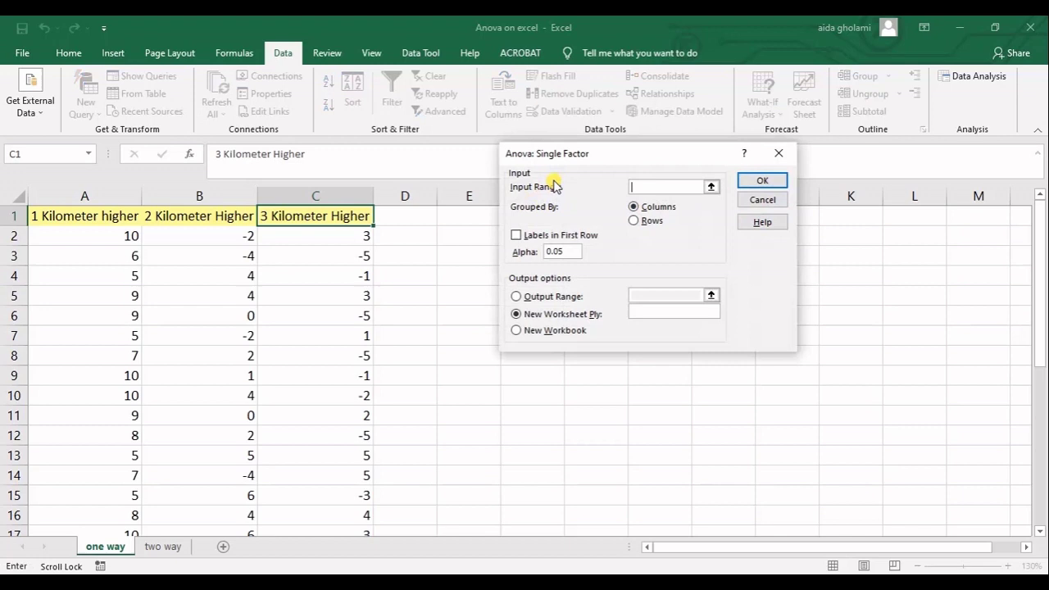
{"action": "left_click_drag", "start_coordinate": [110, 218], "coordinate": [358, 516]}
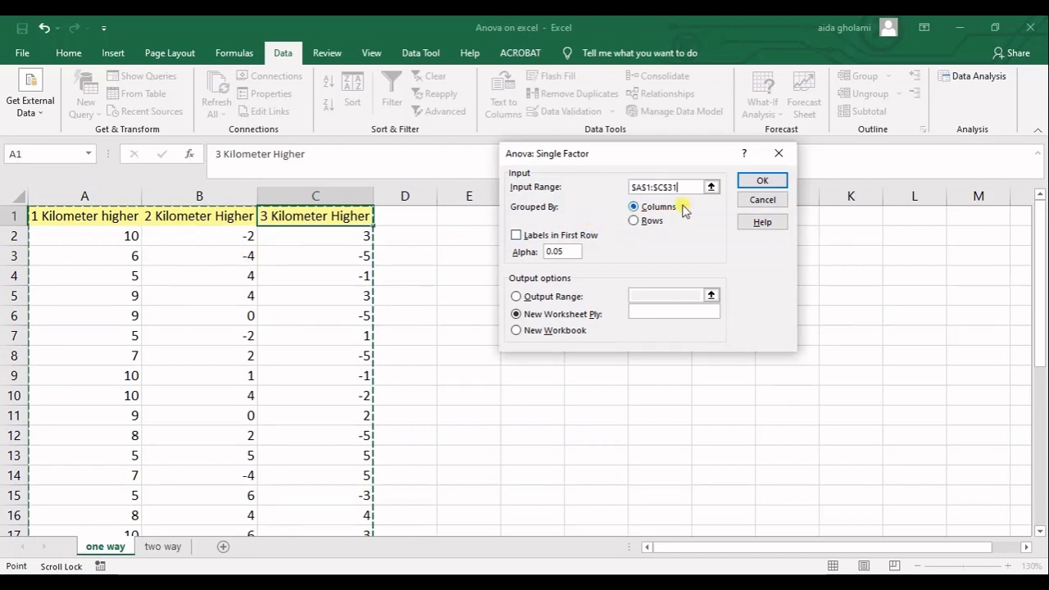
{"action": "left_click", "coordinate": [516, 235]}
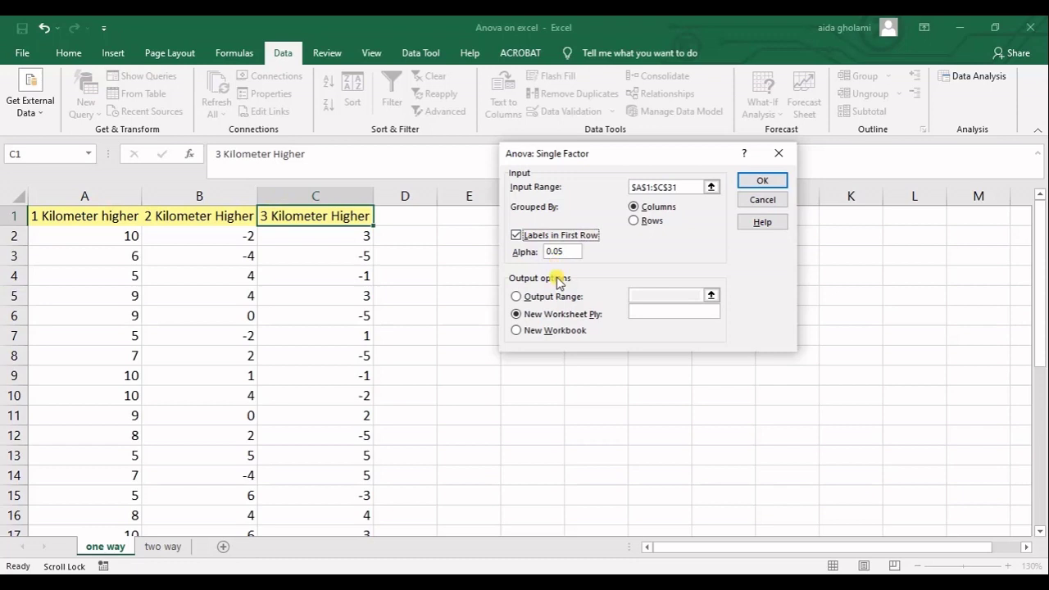
- Set the Anova output range to cell E3 on the current sheet and run the analysis
{"action": "left_click", "coordinate": [516, 296]}
{"action": "left_click", "coordinate": [662, 302]}
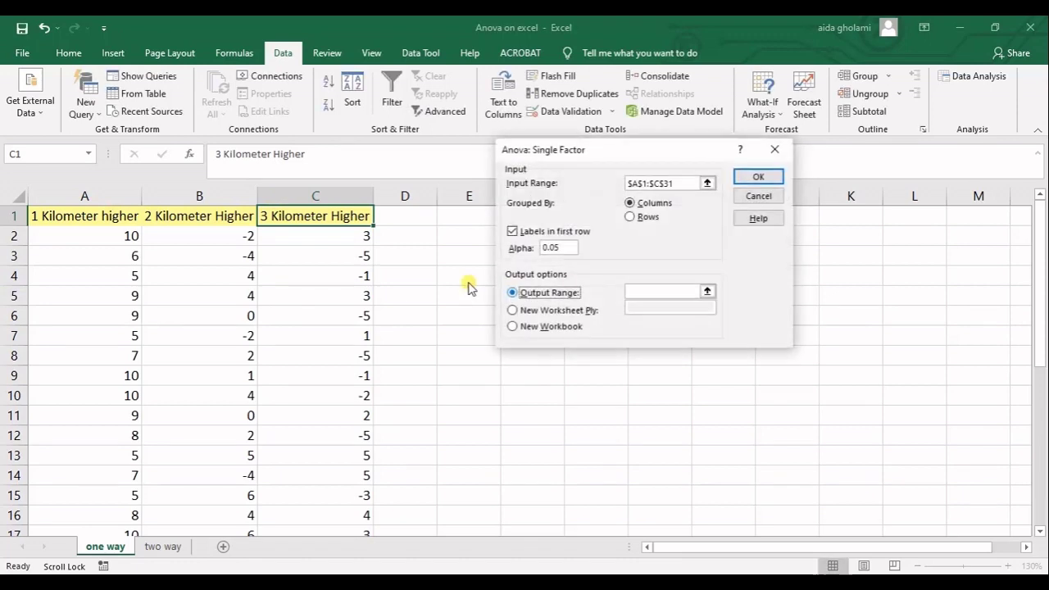
{"action": "left_click", "coordinate": [710, 291]}
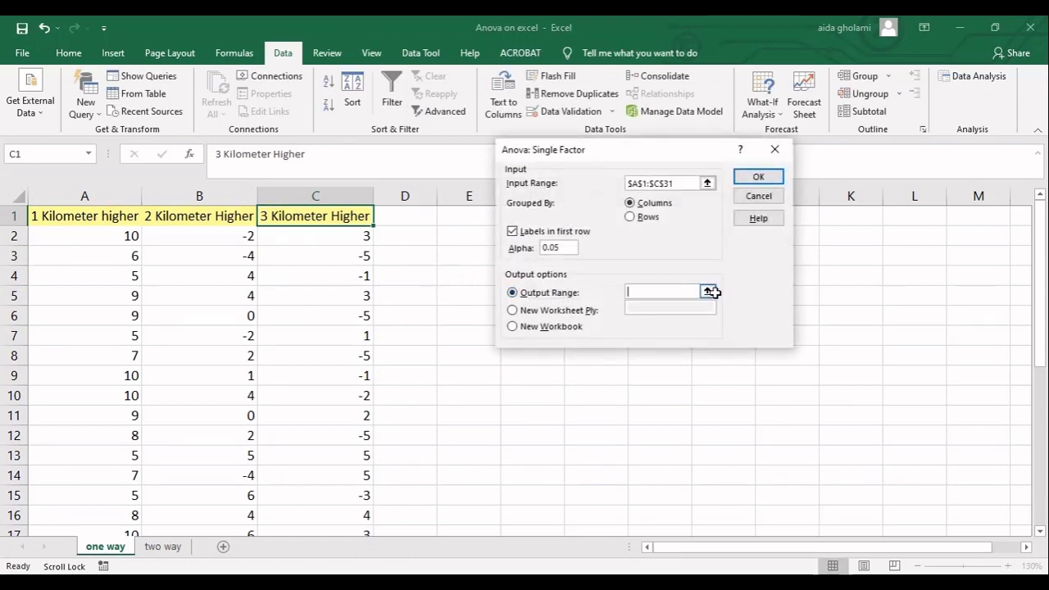
{"action": "left_click", "coordinate": [710, 292]}
{"action": "left_click", "coordinate": [473, 252]}
{"action": "left_click", "coordinate": [791, 169]}
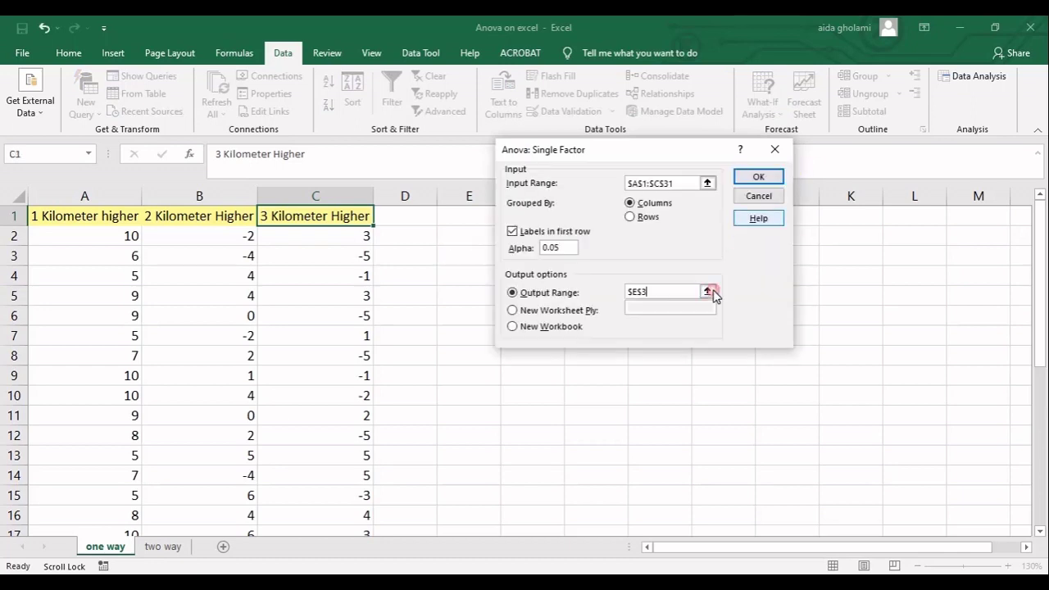
{"action": "left_click", "coordinate": [750, 177]}
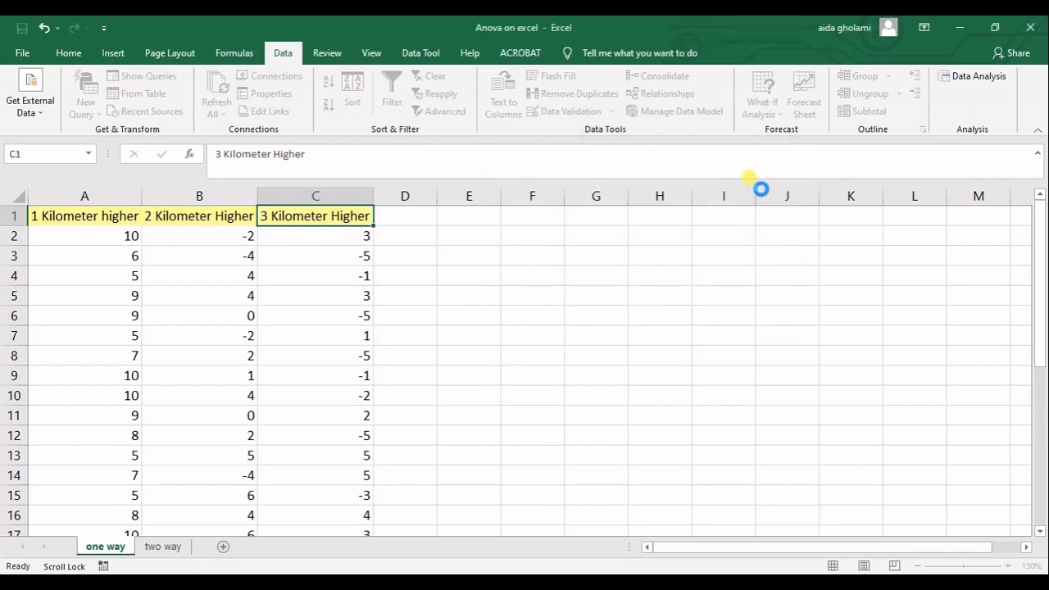
- Autofit columns E, F, G and I so the Anova results are fully readable
{"action": "scroll", "coordinate": [841, 442], "scroll_direction": "down", "scroll_amount": 1}
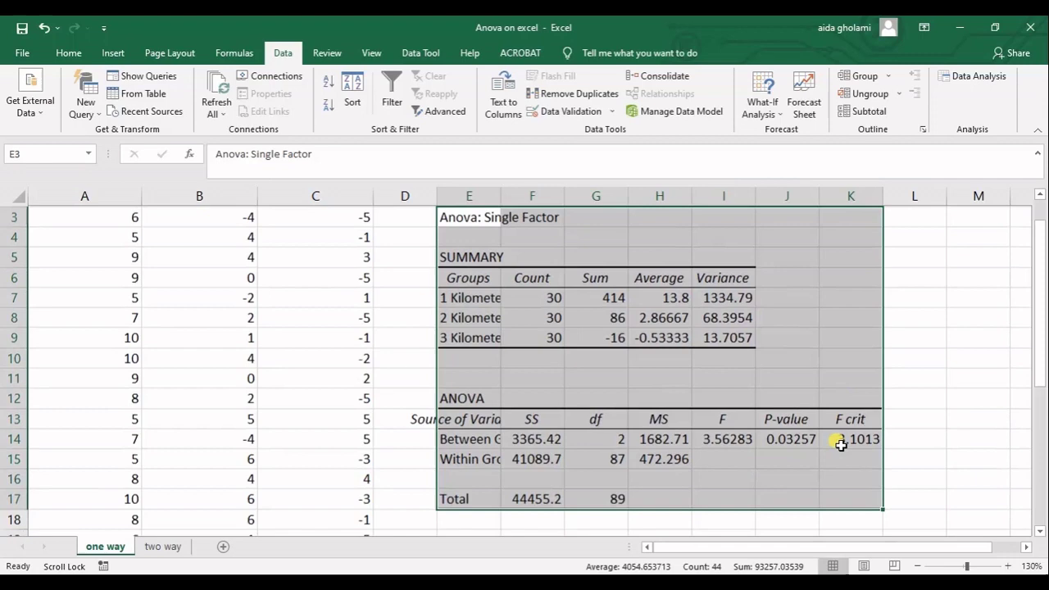
{"action": "scroll", "coordinate": [841, 442], "scroll_direction": "down", "scroll_amount": 1}
{"action": "left_click_drag", "start_coordinate": [815, 546], "coordinate": [840, 547]}
{"action": "scroll", "coordinate": [569, 386], "scroll_direction": "up", "scroll_amount": 3}
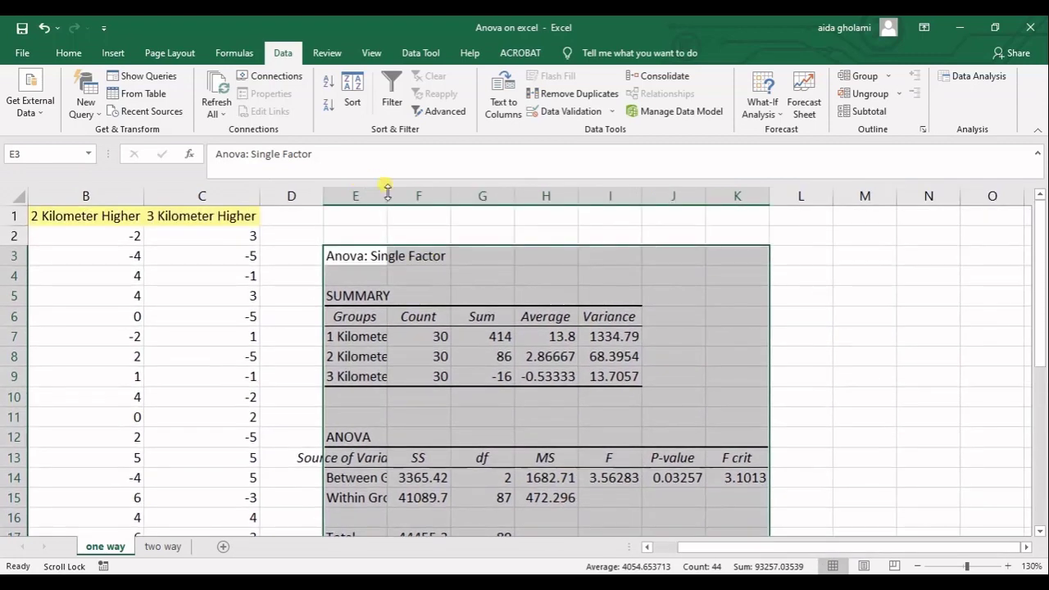
{"action": "double_click", "coordinate": [394, 196]}
{"action": "double_click", "coordinate": [524, 195]}
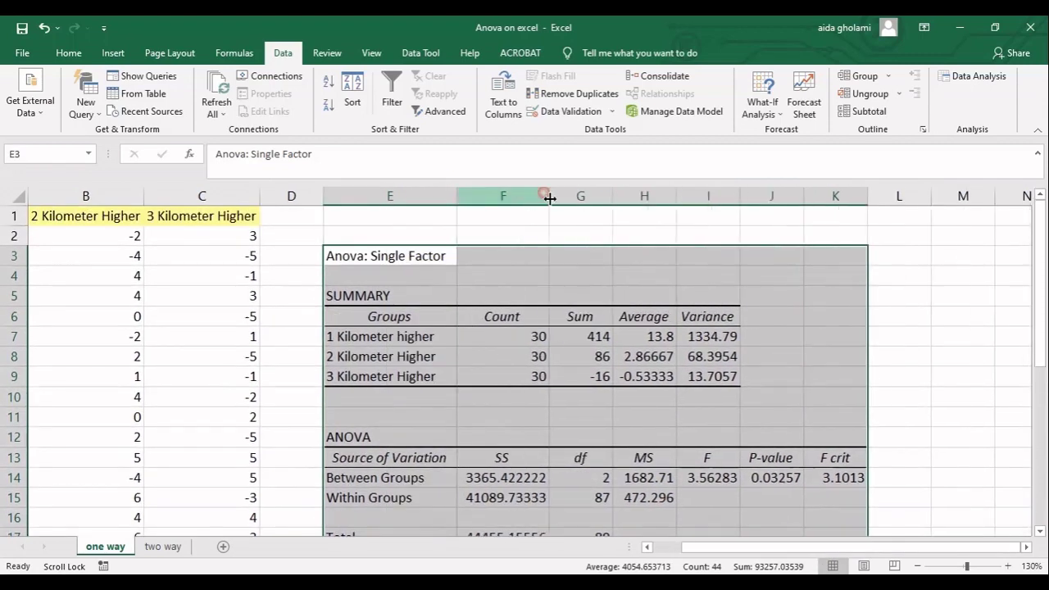
{"action": "double_click", "coordinate": [613, 202]}
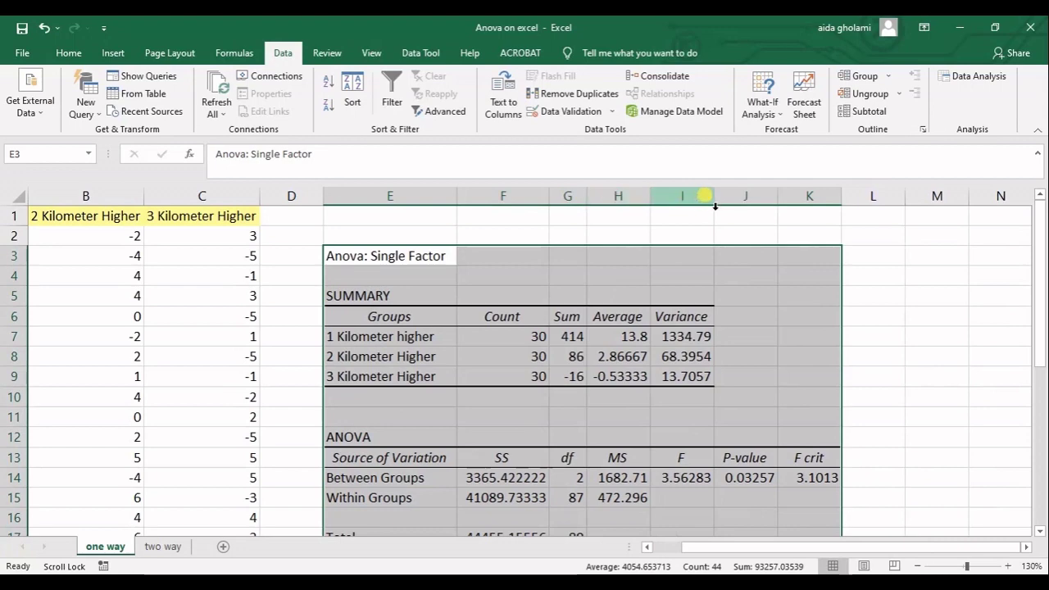
{"action": "double_click", "coordinate": [714, 202]}
- Examine the count, sum, average and variance of each group in the Anova SUMMARY table
{"action": "left_click", "coordinate": [378, 316]}
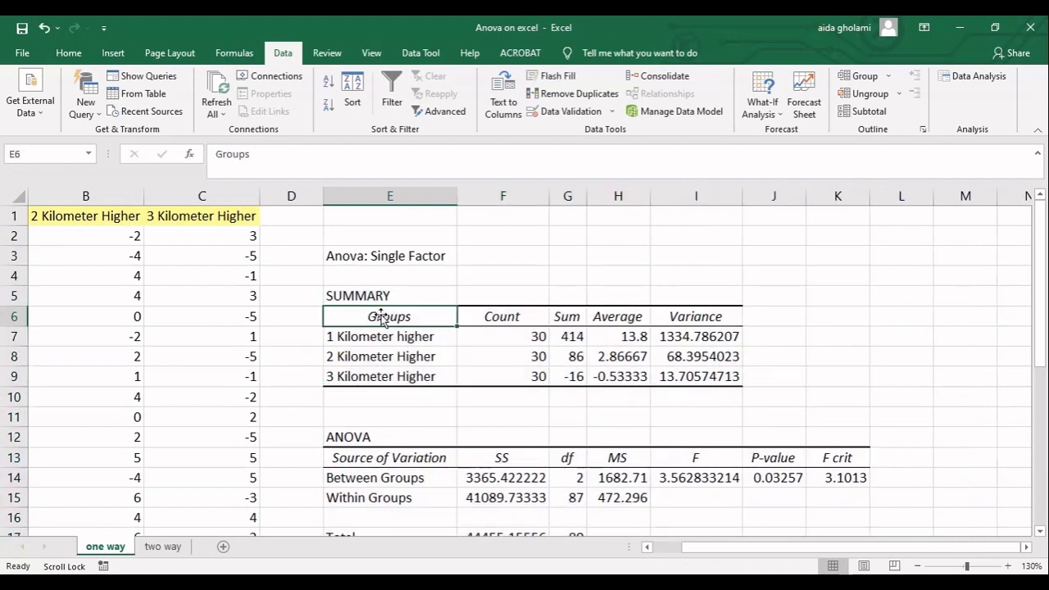
{"action": "scroll", "coordinate": [405, 296], "scroll_direction": "down", "scroll_amount": 1}
{"action": "scroll", "coordinate": [405, 296], "scroll_direction": "down", "scroll_amount": 2}
{"action": "left_click_drag", "start_coordinate": [335, 237], "coordinate": [721, 327]}
{"action": "left_click", "coordinate": [508, 316]}
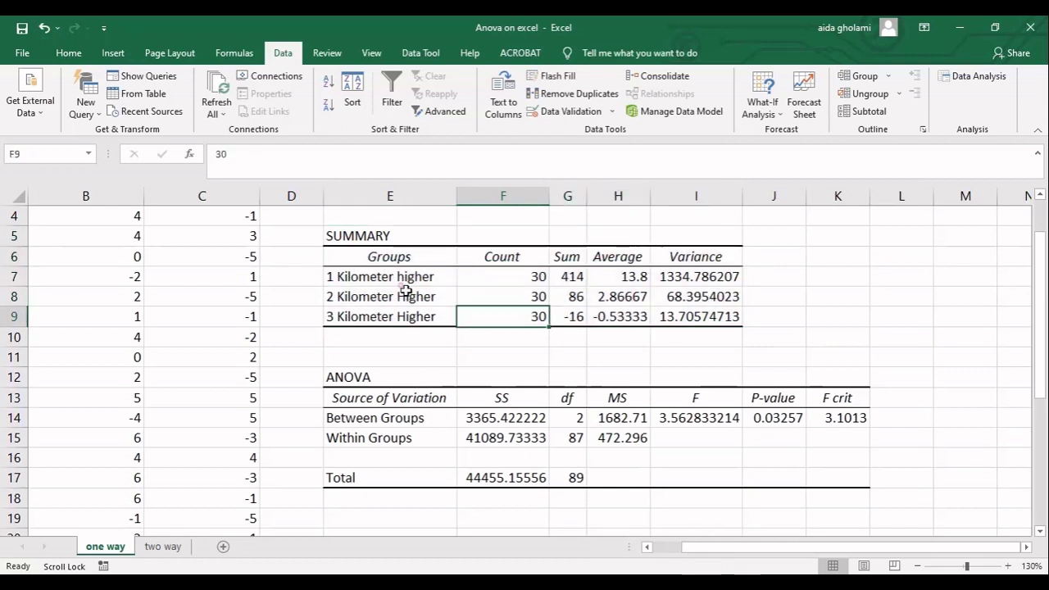
{"action": "left_click", "coordinate": [494, 276]}
{"action": "left_click", "coordinate": [563, 281]}
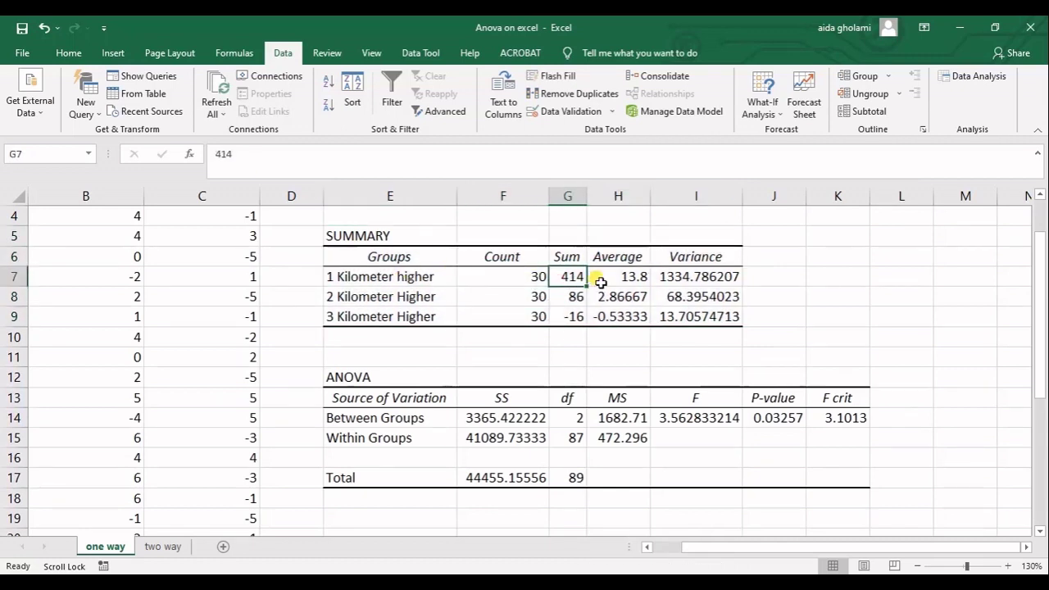
{"action": "left_click", "coordinate": [600, 282]}
{"action": "left_click", "coordinate": [701, 280]}
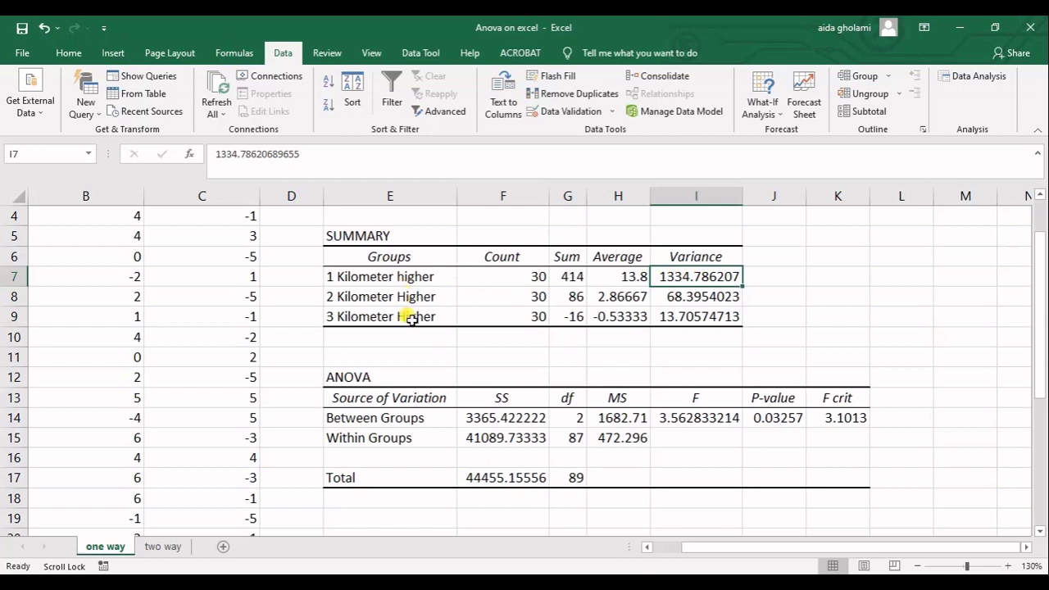
- Check the summary's group counts and sums against the source data, selecting C2:C31, and review summary rows E7:I9
{"action": "left_click", "coordinate": [480, 280]}
{"action": "scroll", "coordinate": [139, 437], "scroll_direction": "up", "scroll_amount": 1}
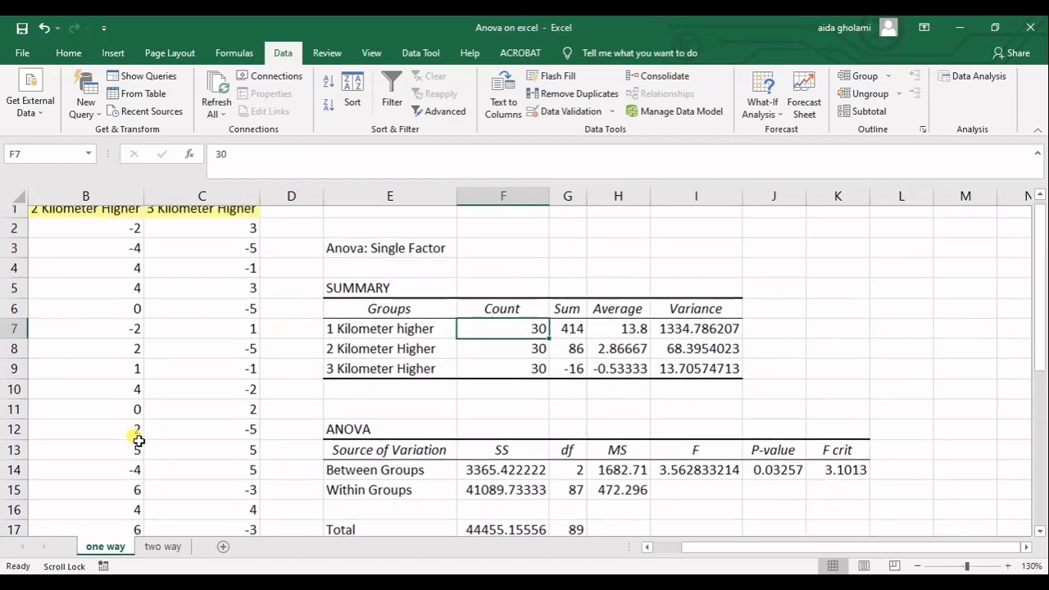
{"action": "left_click_drag", "start_coordinate": [238, 239], "coordinate": [243, 525]}
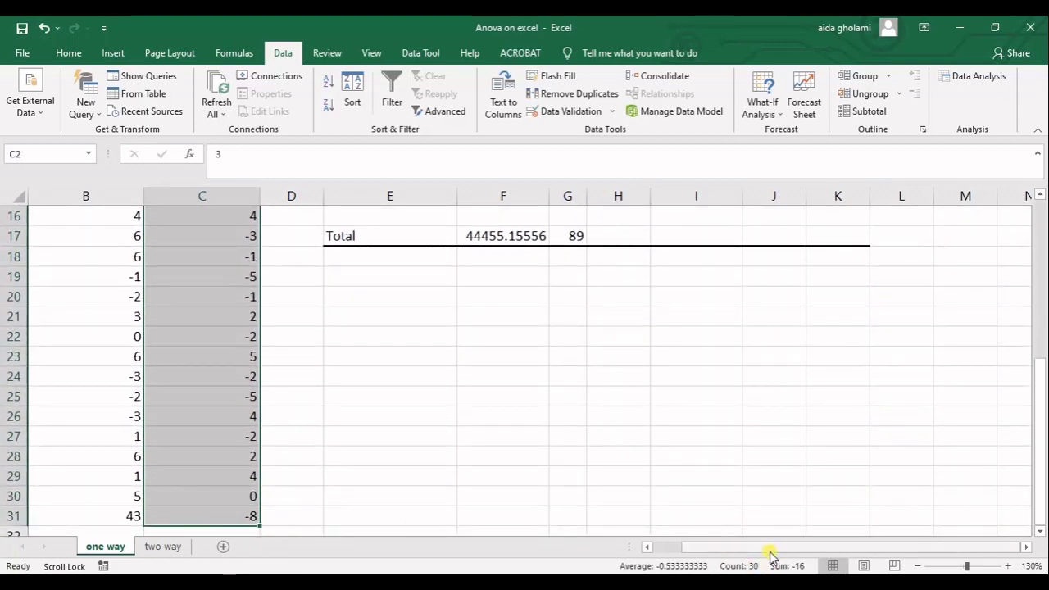
{"action": "scroll", "coordinate": [479, 407], "scroll_direction": "up", "scroll_amount": 5}
{"action": "left_click", "coordinate": [567, 337]}
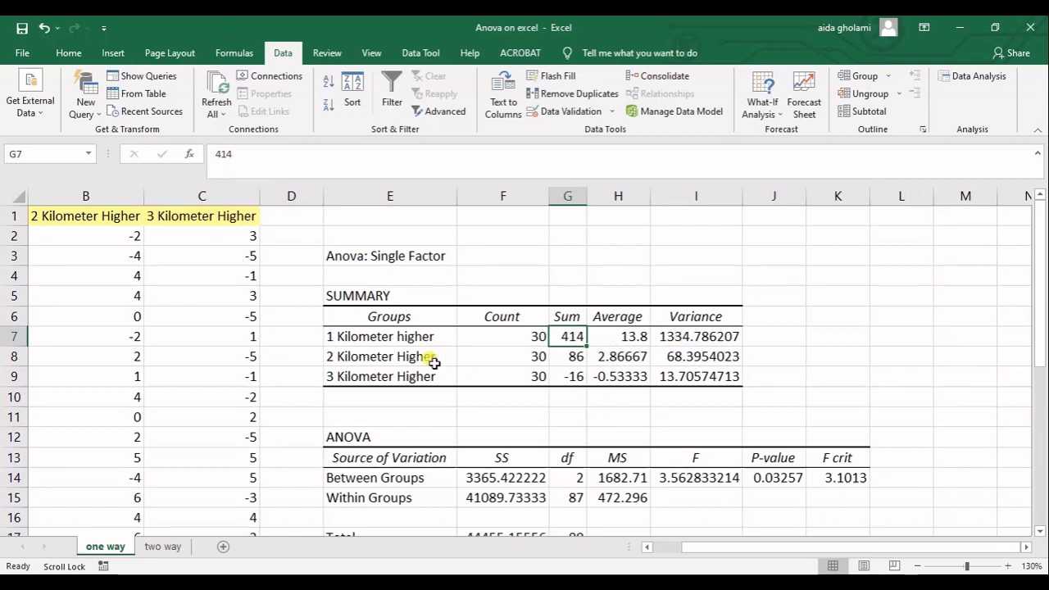
{"action": "left_click_drag", "start_coordinate": [410, 339], "coordinate": [715, 379]}
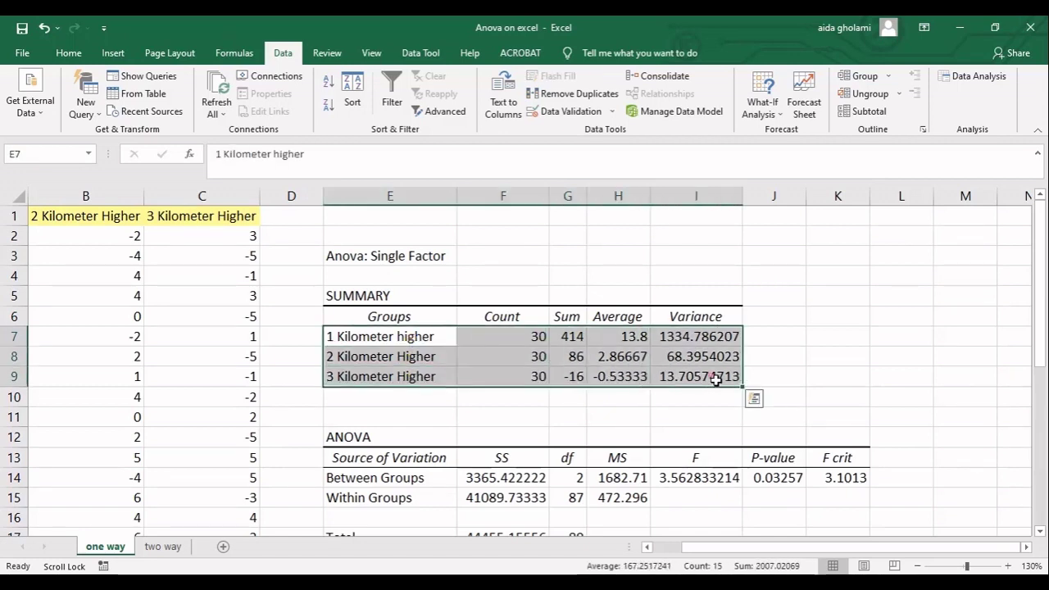
- Examine the Total, Between Groups and Within Groups rows of the ANOVA table and return to the source columns
{"action": "scroll", "coordinate": [715, 377], "scroll_direction": "down", "scroll_amount": 3}
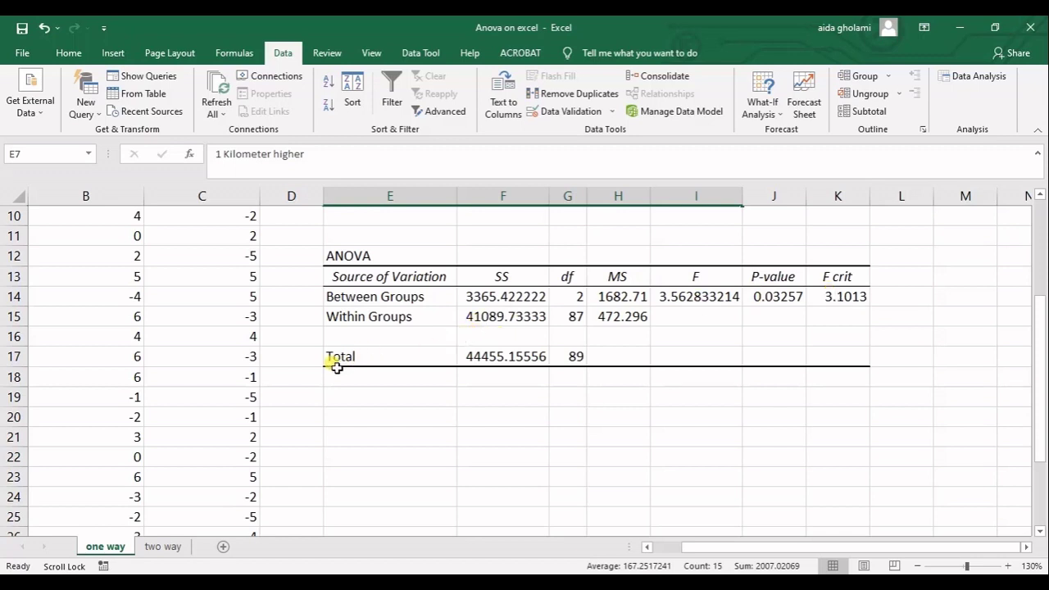
{"action": "left_click_drag", "start_coordinate": [337, 364], "coordinate": [588, 356]}
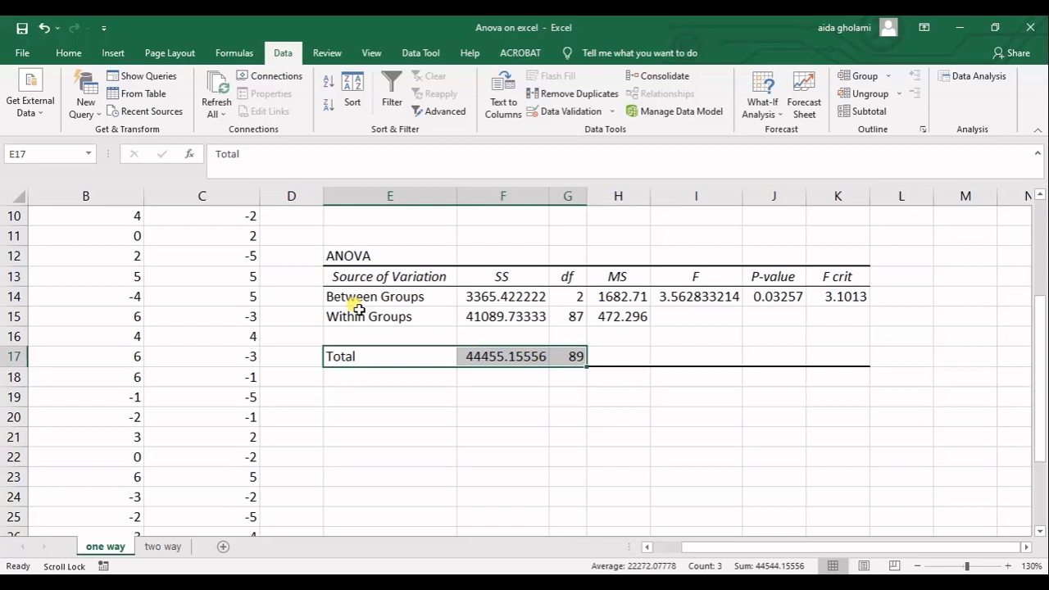
{"action": "left_click_drag", "start_coordinate": [358, 308], "coordinate": [483, 300]}
{"action": "left_click_drag", "start_coordinate": [402, 325], "coordinate": [499, 326]}
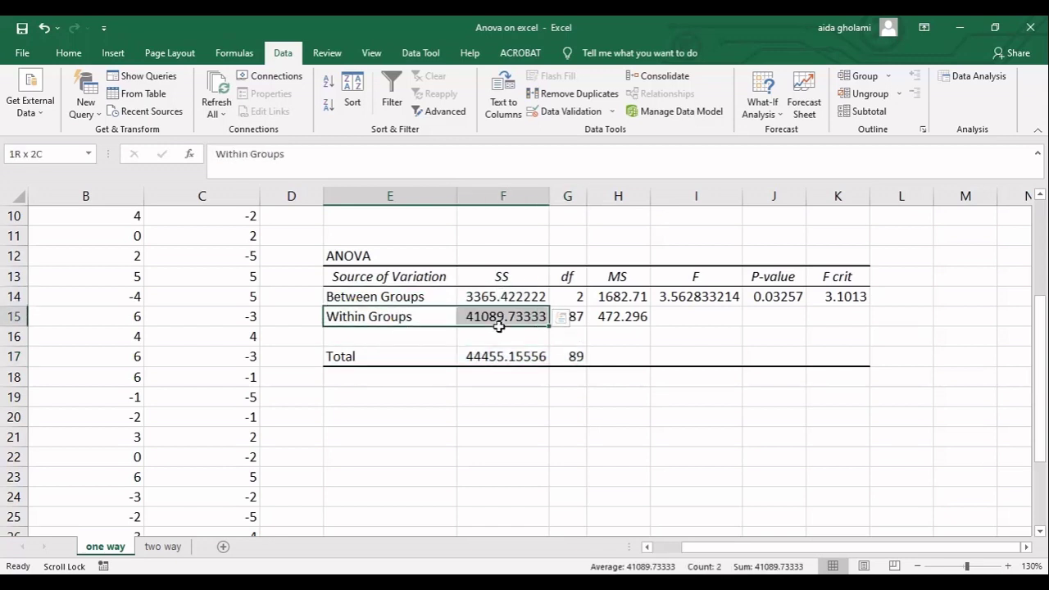
{"action": "key", "text": "Up"}
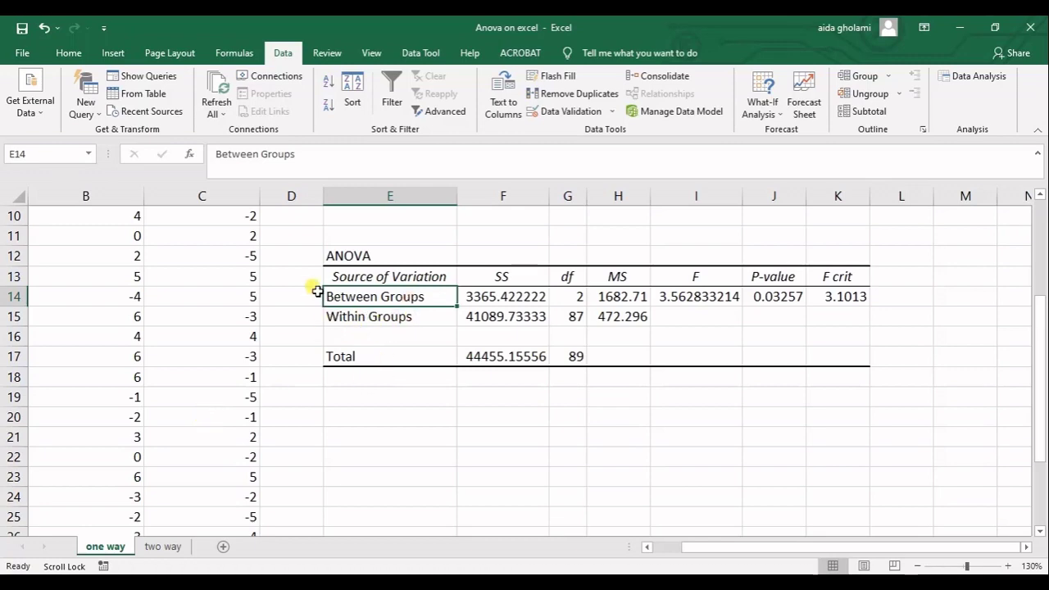
{"action": "scroll", "coordinate": [105, 379], "scroll_direction": "up", "scroll_amount": 3}
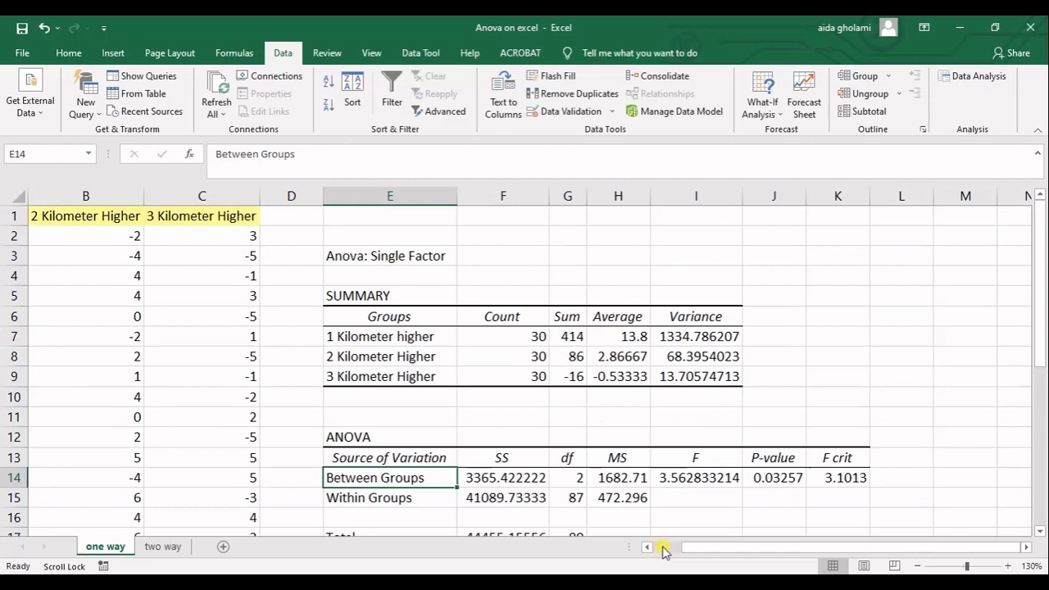
{"action": "left_click_drag", "start_coordinate": [663, 551], "coordinate": [654, 552]}
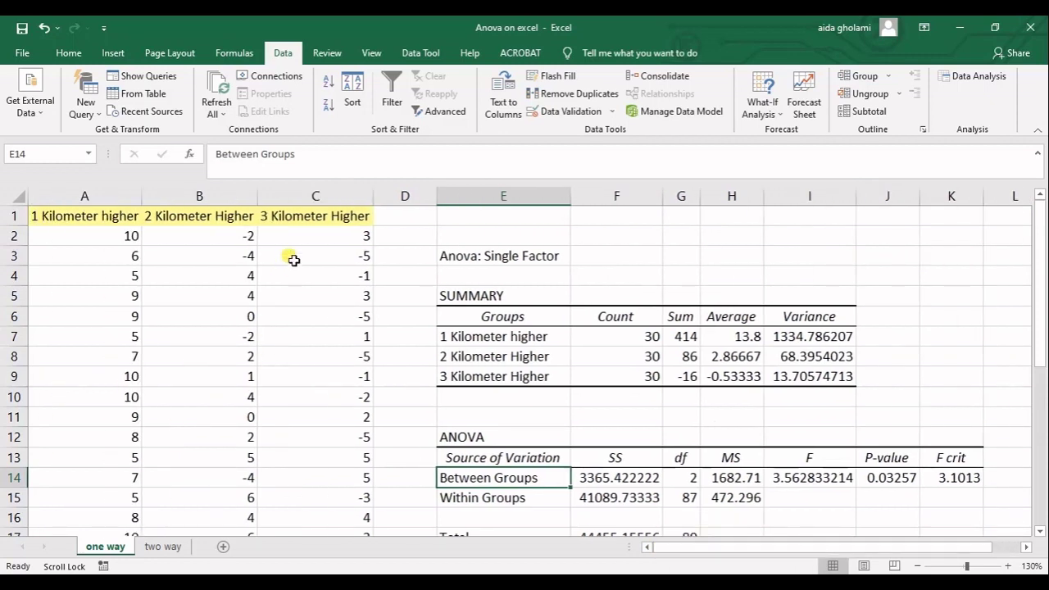
- Review the source values of the three kilometer columns, comparing rows within each group and between neighbouring groups
{"action": "left_click_drag", "start_coordinate": [300, 236], "coordinate": [342, 498]}
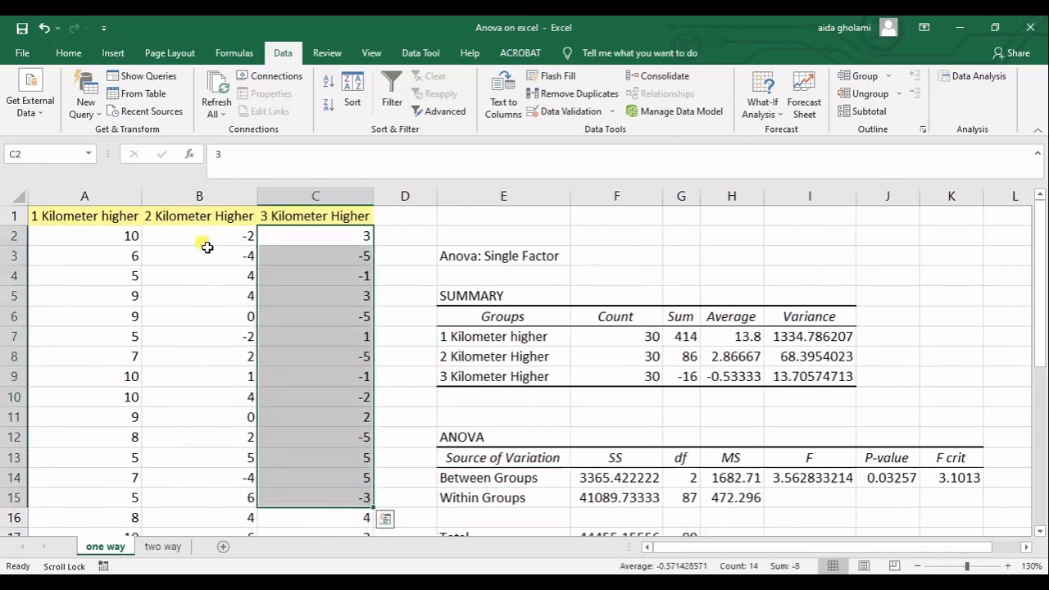
{"action": "left_click_drag", "start_coordinate": [207, 242], "coordinate": [205, 458]}
{"action": "left_click_drag", "start_coordinate": [79, 235], "coordinate": [85, 435]}
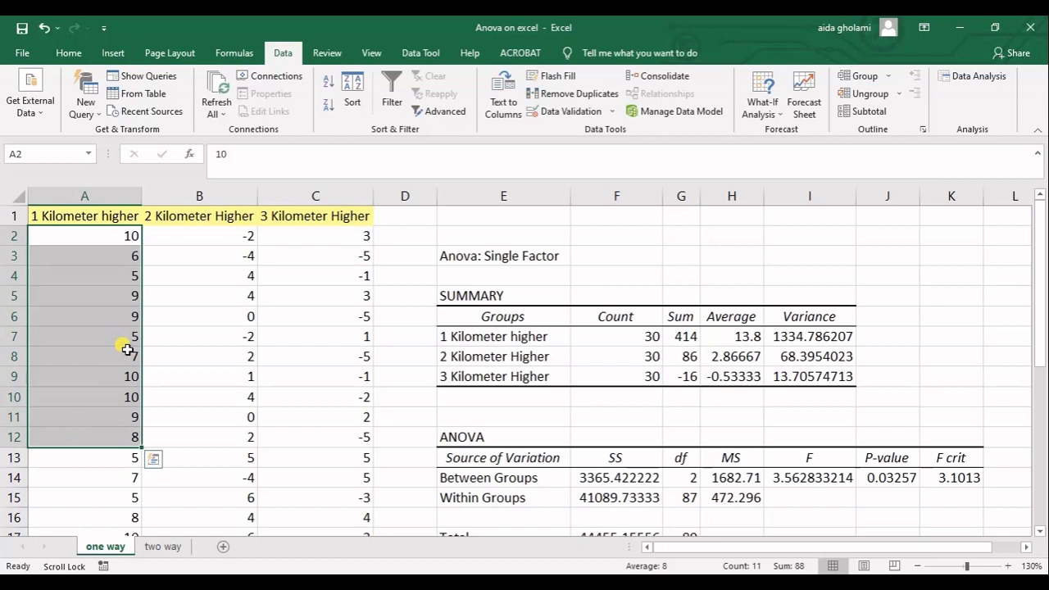
{"action": "left_click_drag", "start_coordinate": [124, 264], "coordinate": [215, 273]}
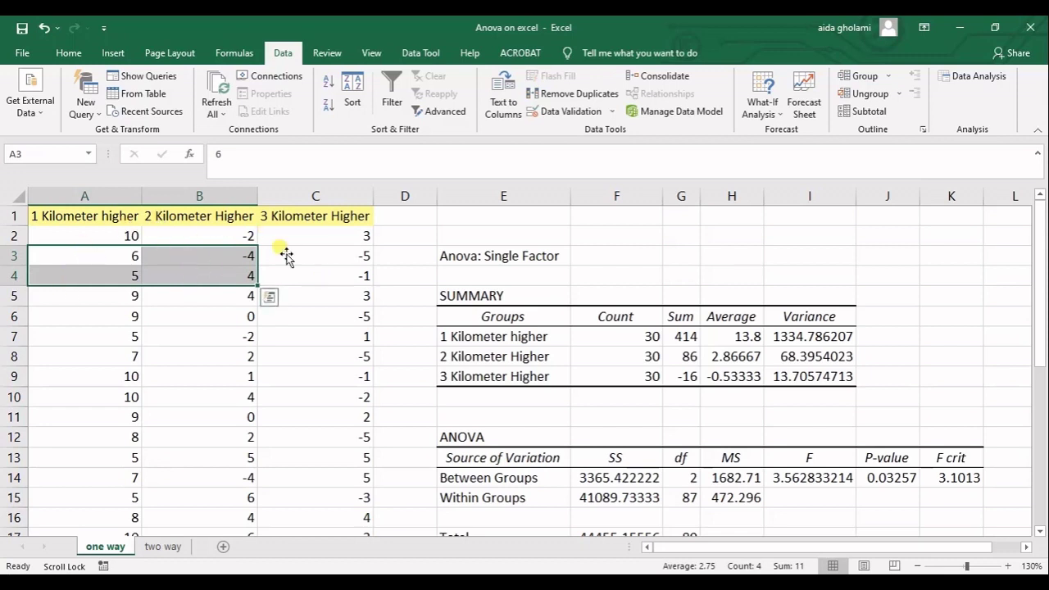
{"action": "left_click", "coordinate": [164, 275]}
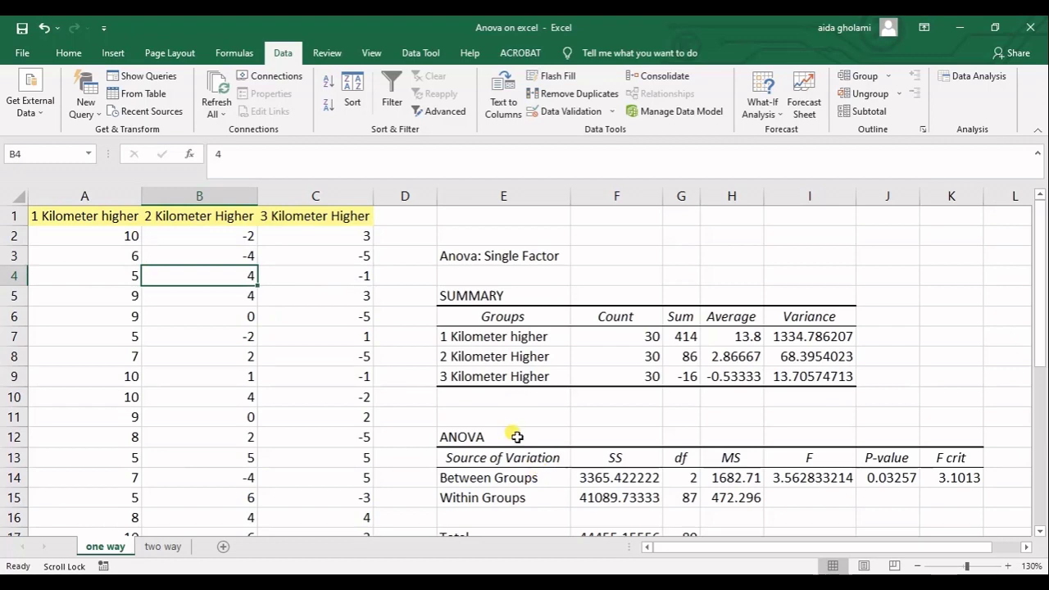
- Examine the F, P-value and F crit entries of the Between Groups row, selecting the P-value in J14
{"action": "scroll", "coordinate": [520, 435], "scroll_direction": "down", "scroll_amount": 2}
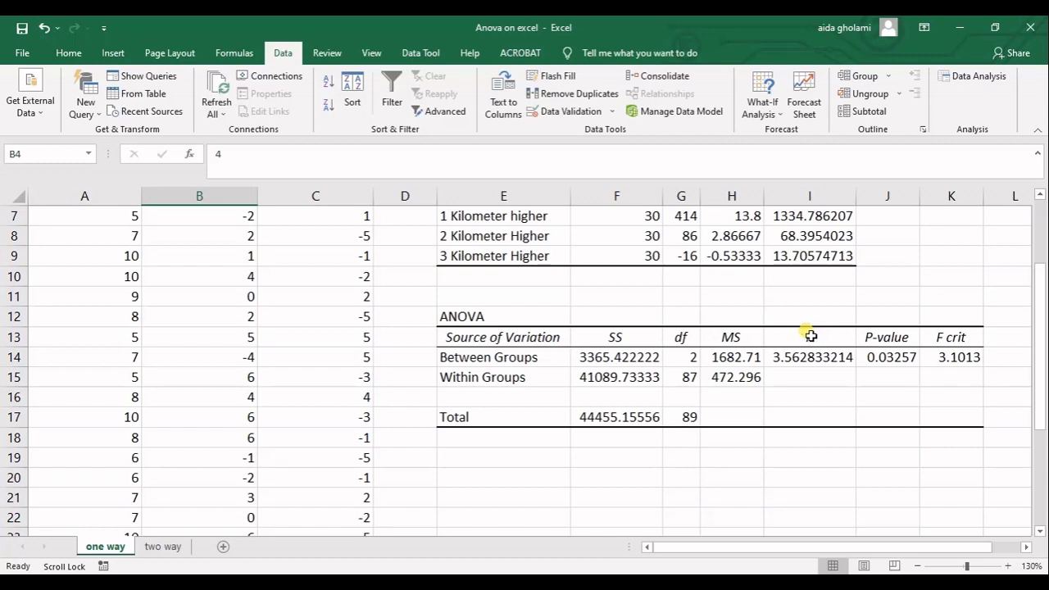
{"action": "left_click_drag", "start_coordinate": [668, 546], "coordinate": [684, 547]}
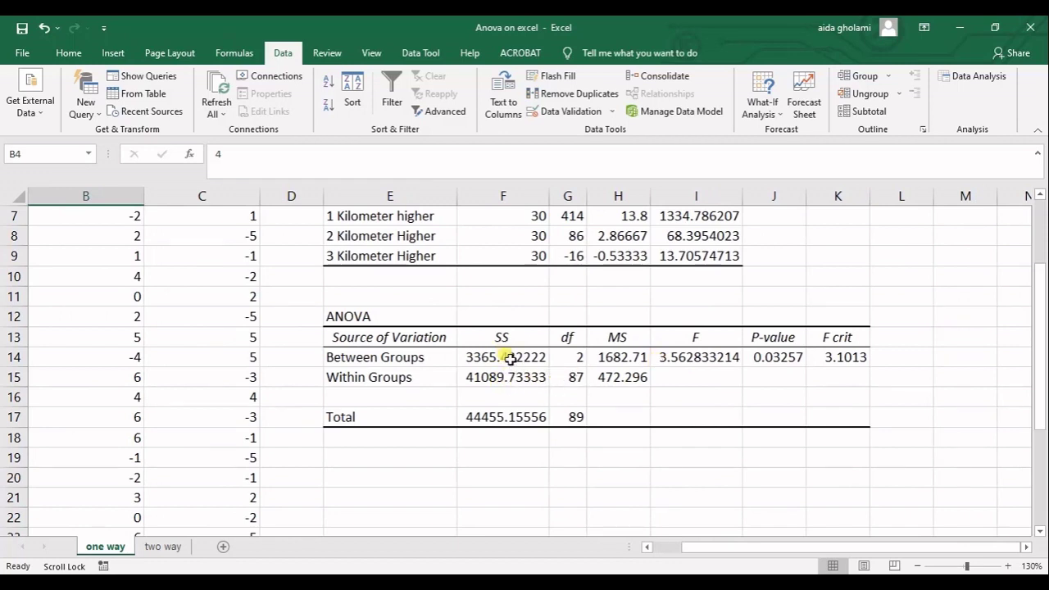
{"action": "left_click", "coordinate": [784, 364]}
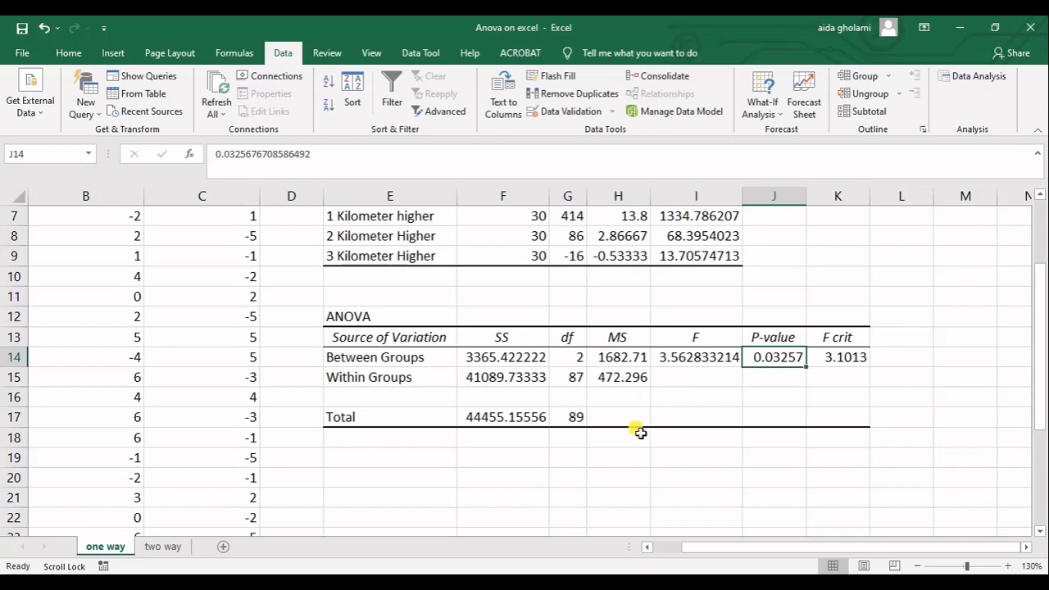
{"action": "left_click_drag", "start_coordinate": [719, 550], "coordinate": [702, 550]}
{"action": "scroll", "coordinate": [225, 416], "scroll_direction": "up", "scroll_amount": 2}
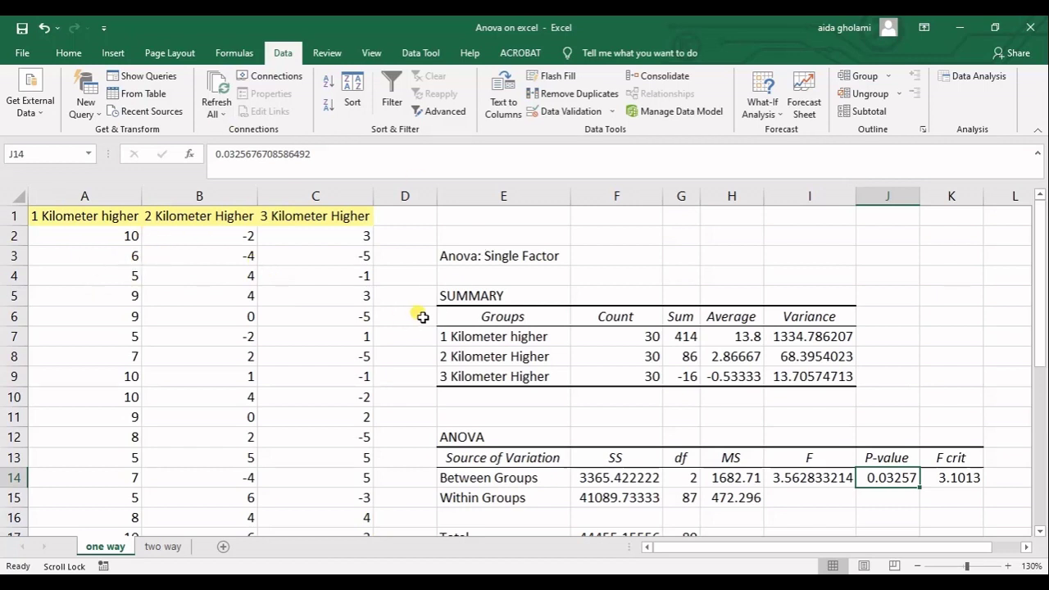
{"action": "left_click_drag", "start_coordinate": [854, 545], "coordinate": [872, 546]}
{"action": "scroll", "coordinate": [802, 453], "scroll_direction": "down", "scroll_amount": 2}
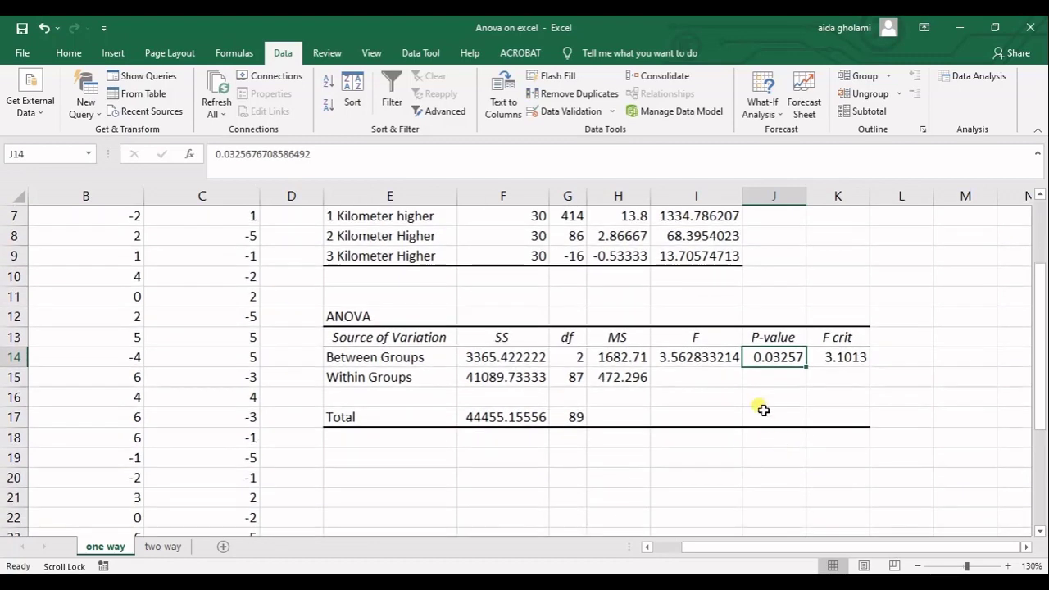
{"action": "scroll", "coordinate": [760, 399], "scroll_direction": "up", "scroll_amount": 1}
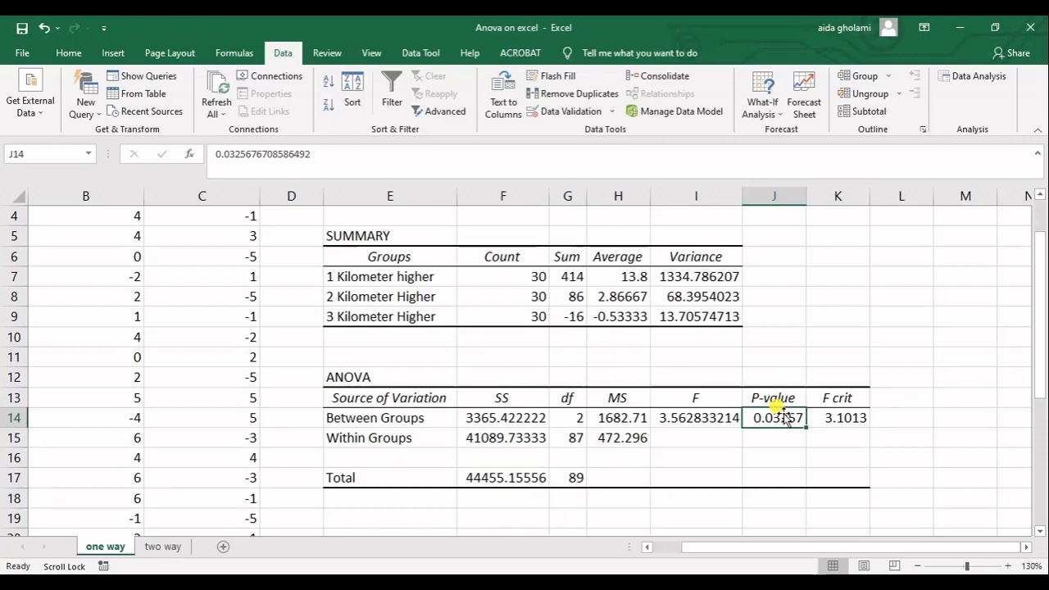
{"action": "scroll", "coordinate": [784, 418], "scroll_direction": "up", "scroll_amount": 1}
{"action": "scroll", "coordinate": [784, 418], "scroll_direction": "down", "scroll_amount": 1}
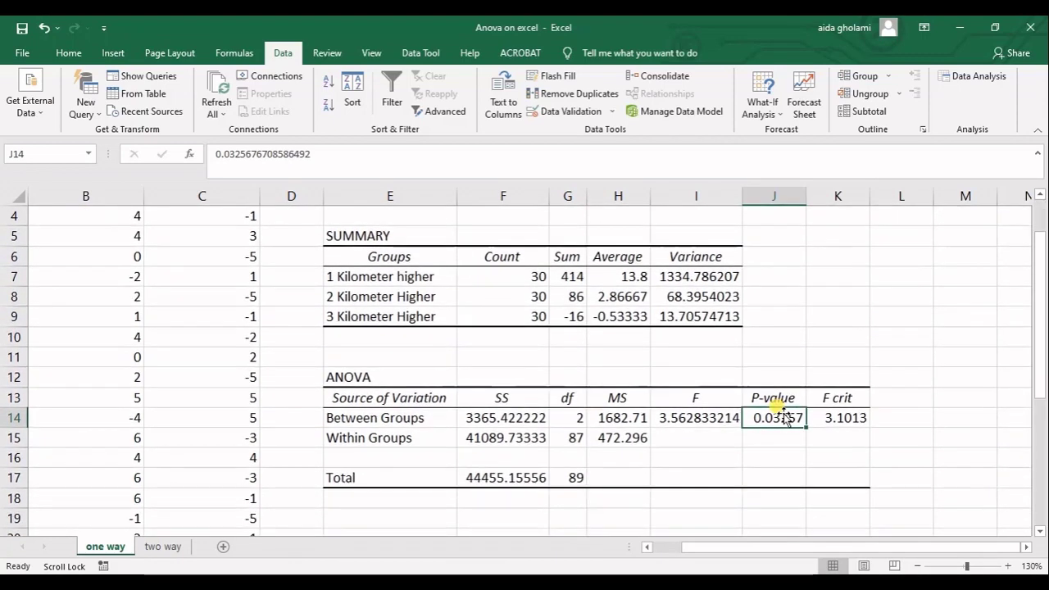
- Look briefly at the two way sheet, then return to the source data and Anova results on the one way sheet
{"action": "left_click", "coordinate": [161, 549]}
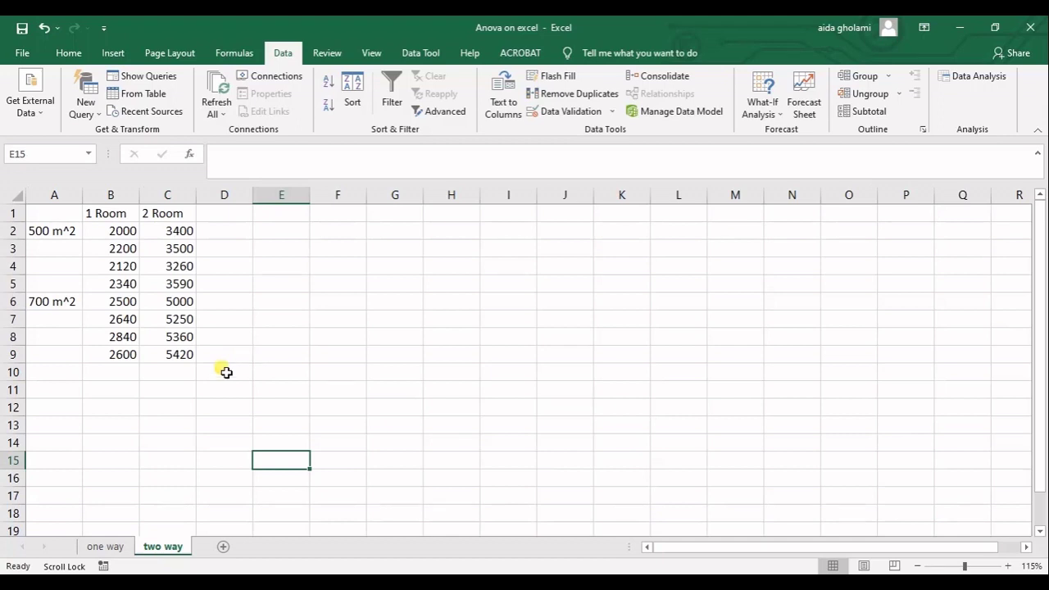
{"action": "left_click", "coordinate": [109, 545]}
{"action": "scroll", "coordinate": [100, 314], "scroll_direction": "up", "scroll_amount": 1}
{"action": "scroll", "coordinate": [101, 315], "scroll_direction": "up", "scroll_amount": 1}
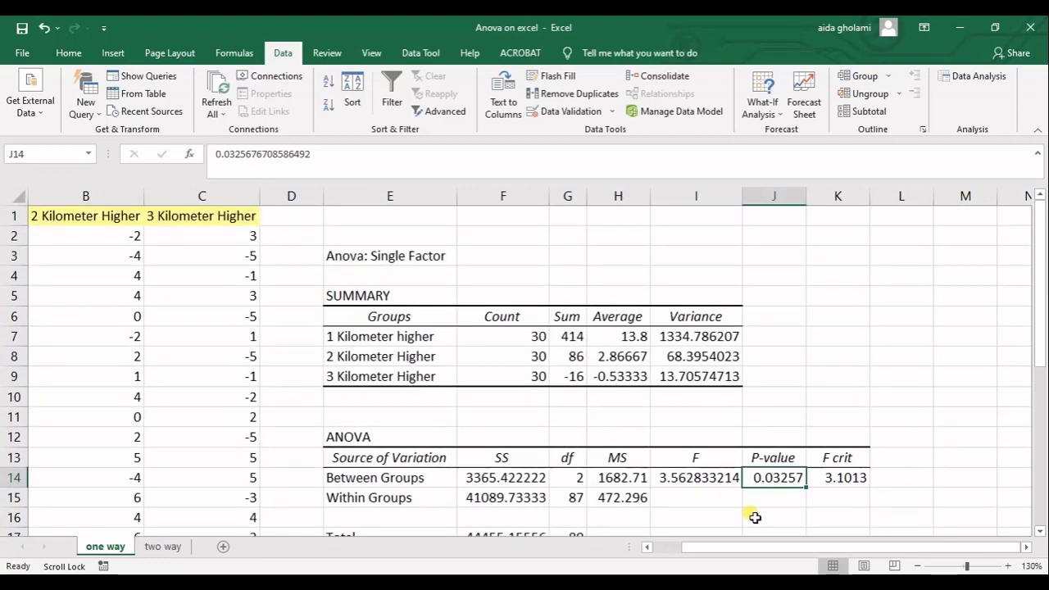
{"action": "scroll", "coordinate": [752, 551], "scroll_direction": "left", "scroll_amount": 1}
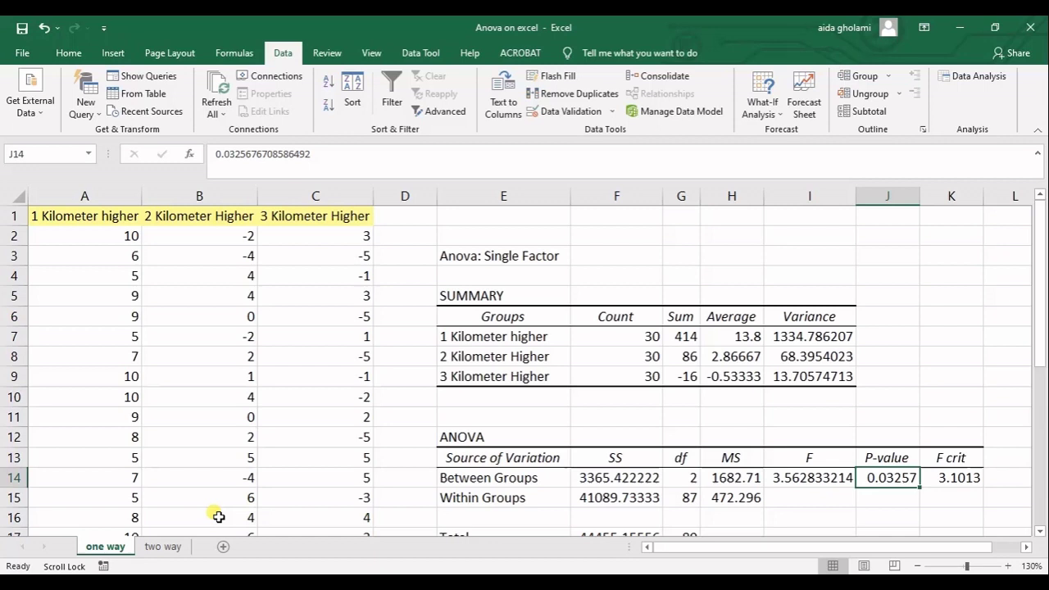
- Show the two way sheet and examine its room-count headers in B1:C1 and area labels in column A
{"action": "left_click", "coordinate": [168, 546]}
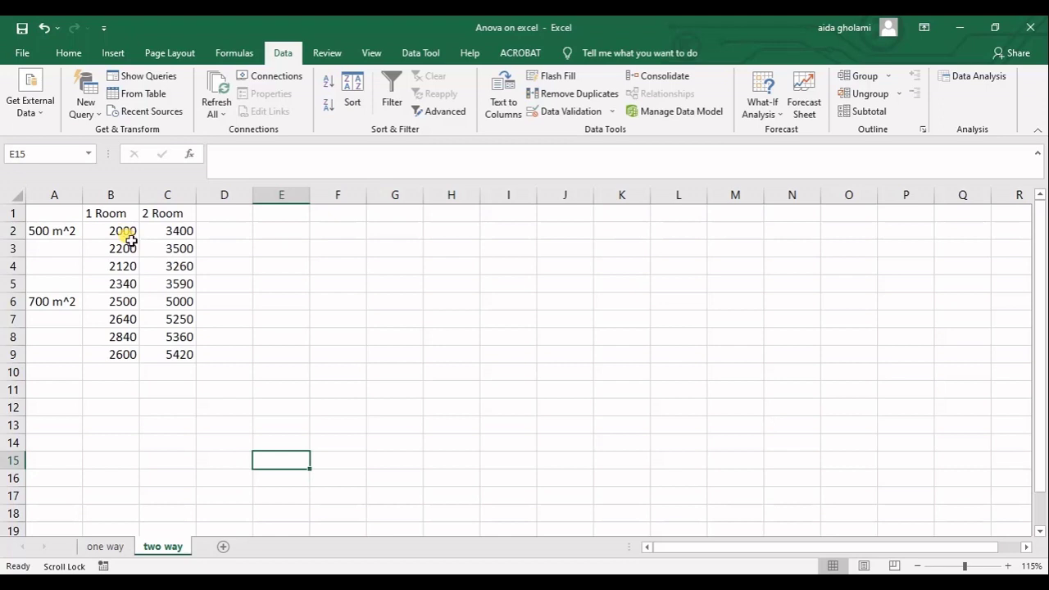
{"action": "left_click_drag", "start_coordinate": [106, 211], "coordinate": [168, 211]}
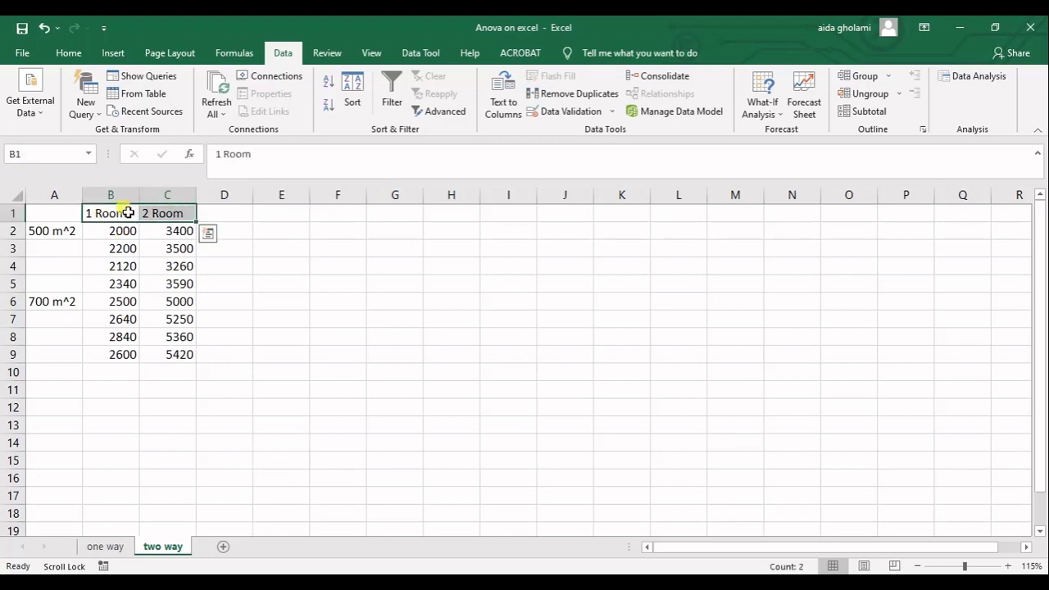
{"action": "left_click_drag", "start_coordinate": [61, 232], "coordinate": [52, 330]}
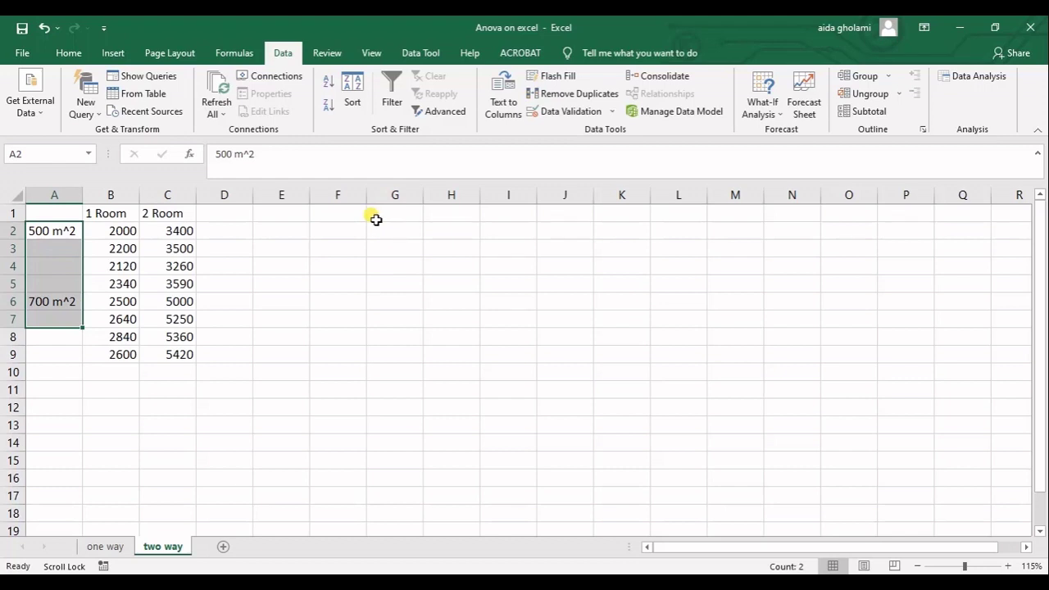
{"action": "left_click", "coordinate": [219, 231]}
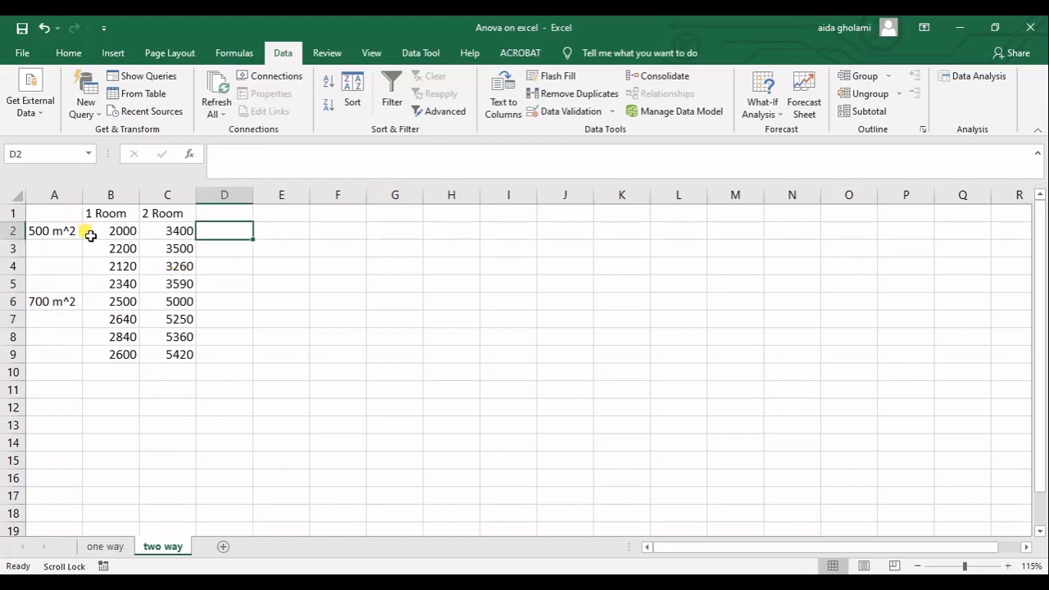
- Start the Anova: Two-Factor With Replication analysis from the Data Analysis tools
{"action": "left_click", "coordinate": [956, 77]}
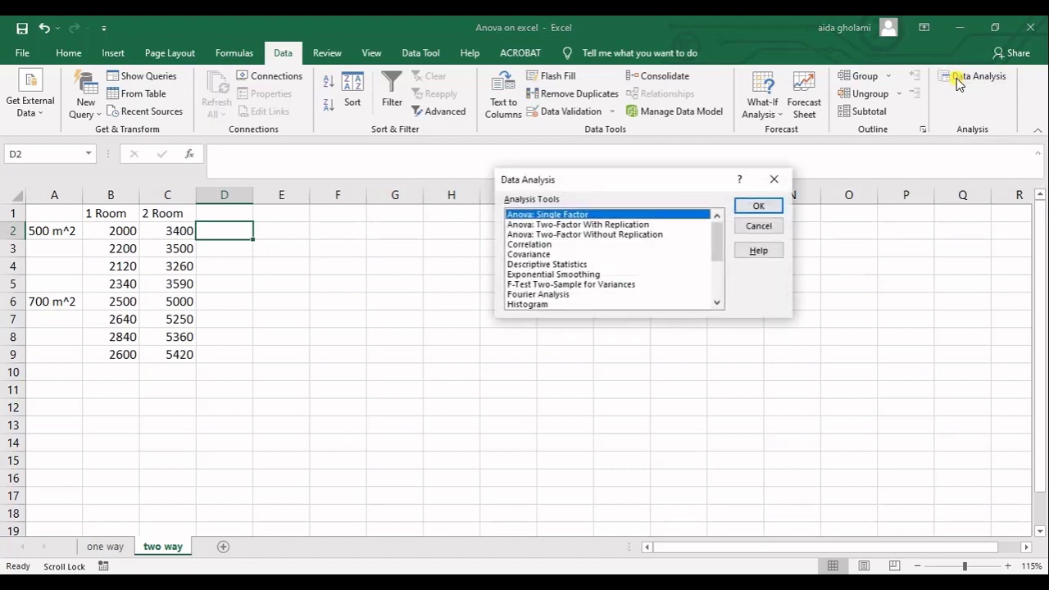
{"action": "left_click", "coordinate": [521, 226]}
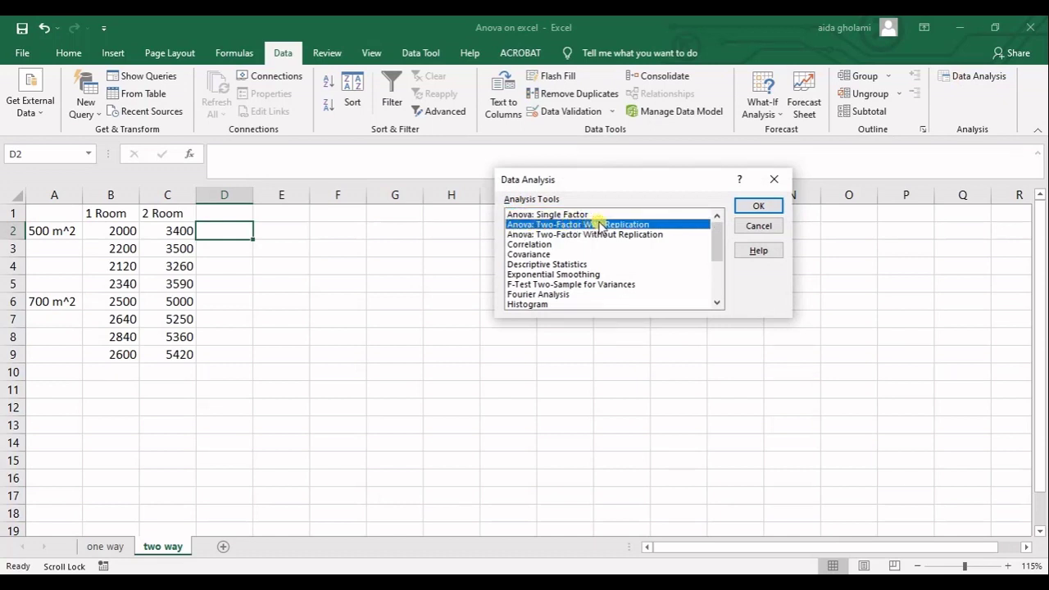
{"action": "left_click", "coordinate": [621, 235]}
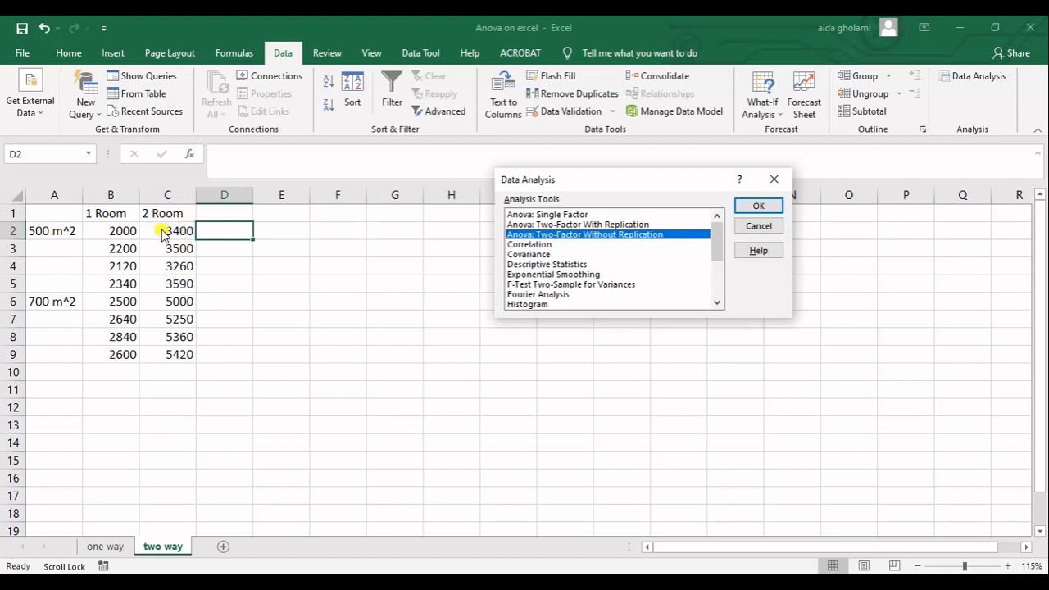
{"action": "left_click", "coordinate": [580, 224]}
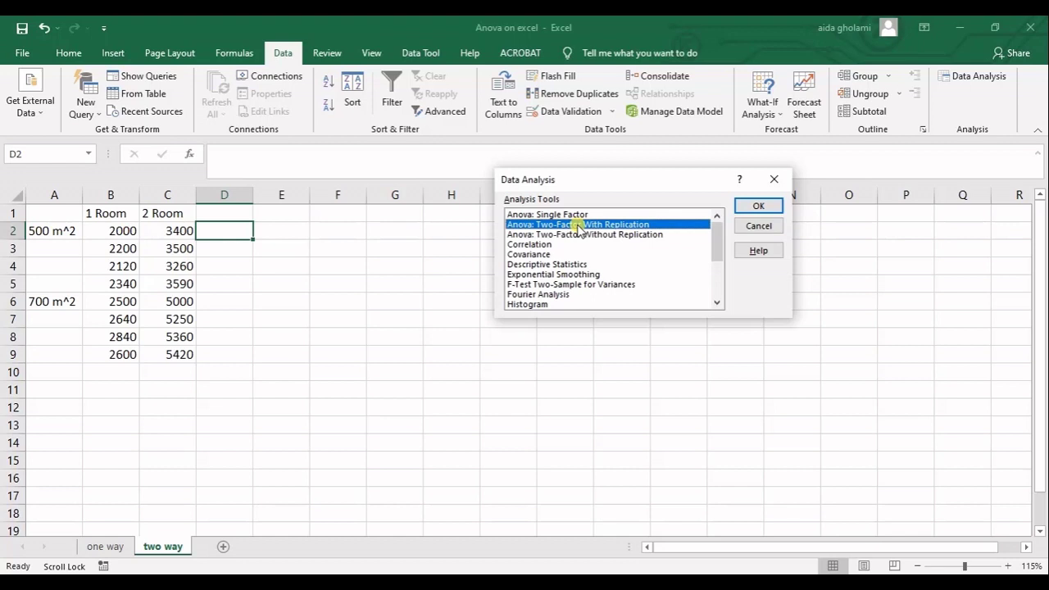
{"action": "left_click", "coordinate": [760, 206]}
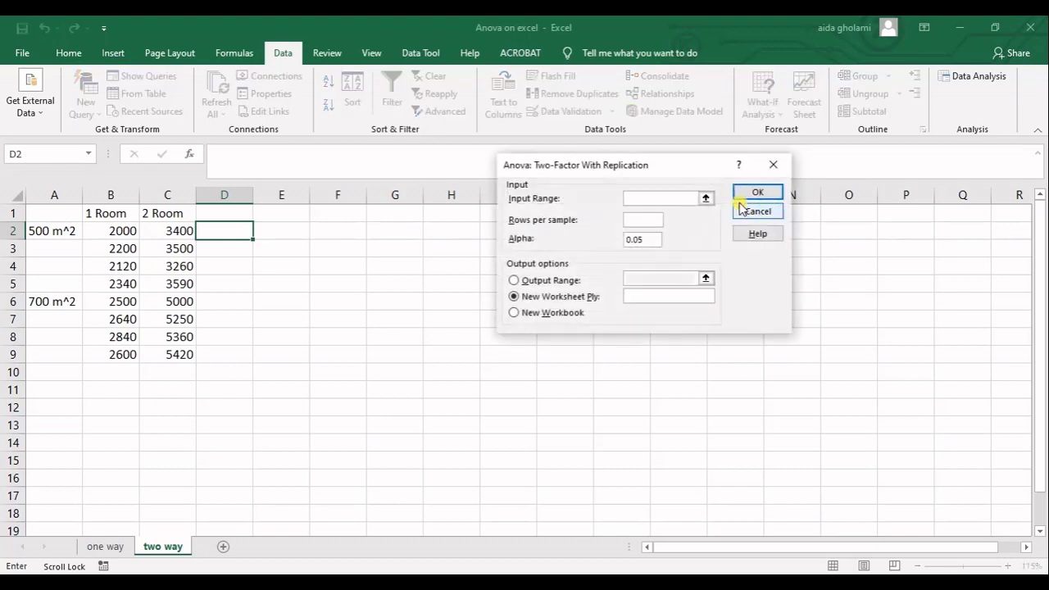
- Set the two-factor Anova's input range to A1:C9 with 4 rows per sample
{"action": "left_click", "coordinate": [702, 200]}
{"action": "mouse_move", "coordinate": [57, 215]}
{"action": "left_mouse_down"}
{"action": "mouse_move", "coordinate": [156, 285]}
{"action": "mouse_move", "coordinate": [170, 354]}
{"action": "left_mouse_up"}
{"action": "left_click", "coordinate": [781, 185]}
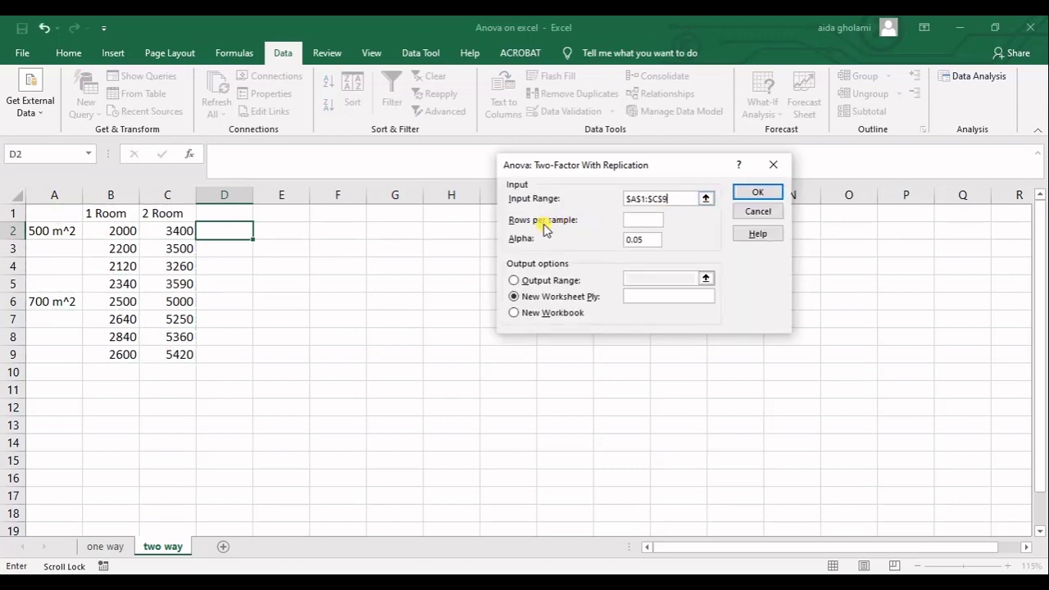
{"action": "left_click", "coordinate": [648, 228]}
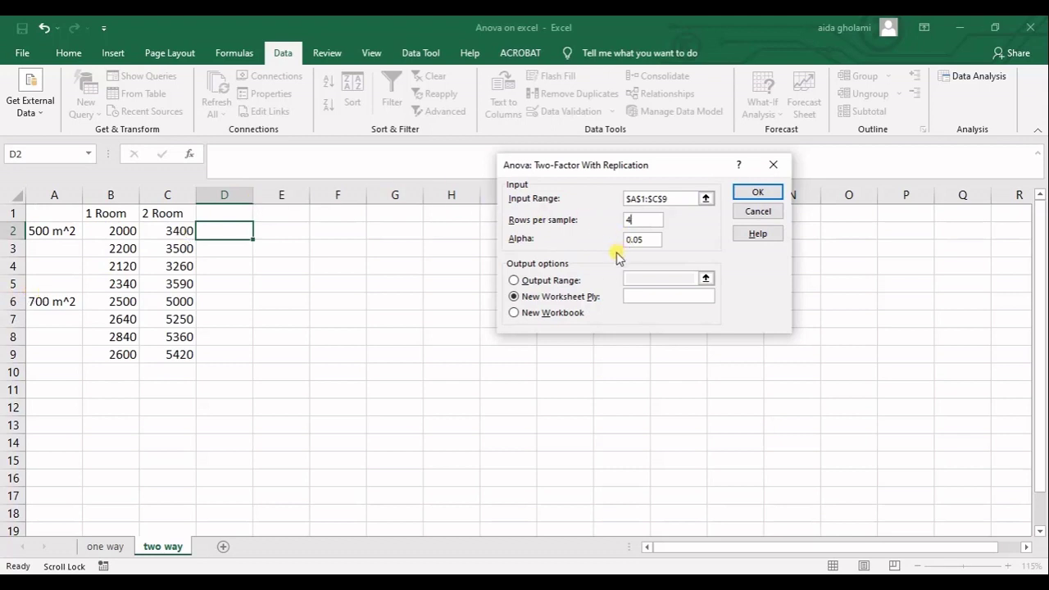
- Place the output range at cell F4 on the current sheet and run the two-factor Anova
{"action": "left_click", "coordinate": [573, 280]}
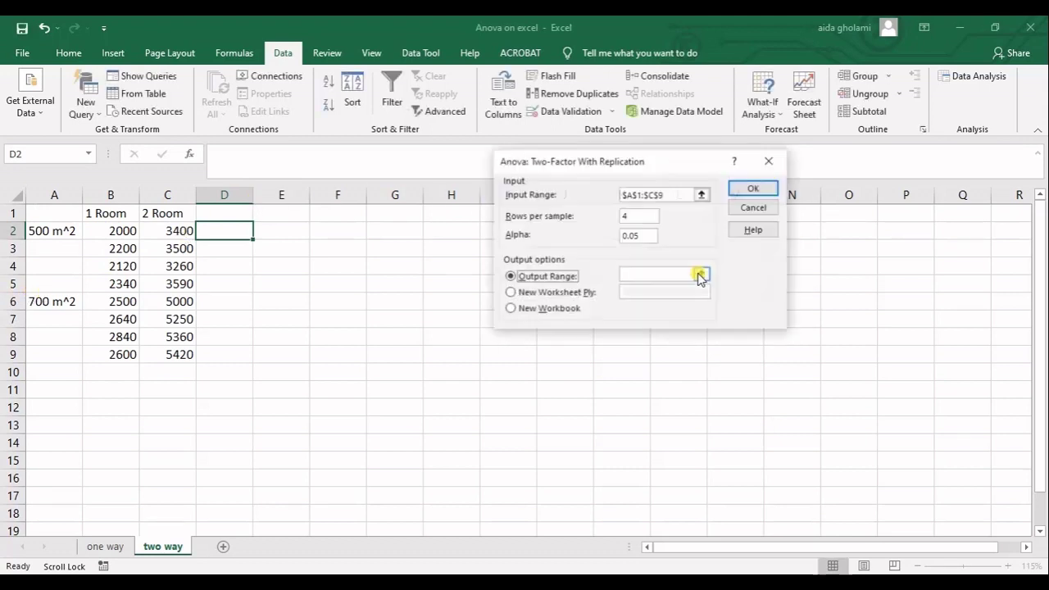
{"action": "left_click", "coordinate": [701, 275]}
{"action": "left_click", "coordinate": [242, 236]}
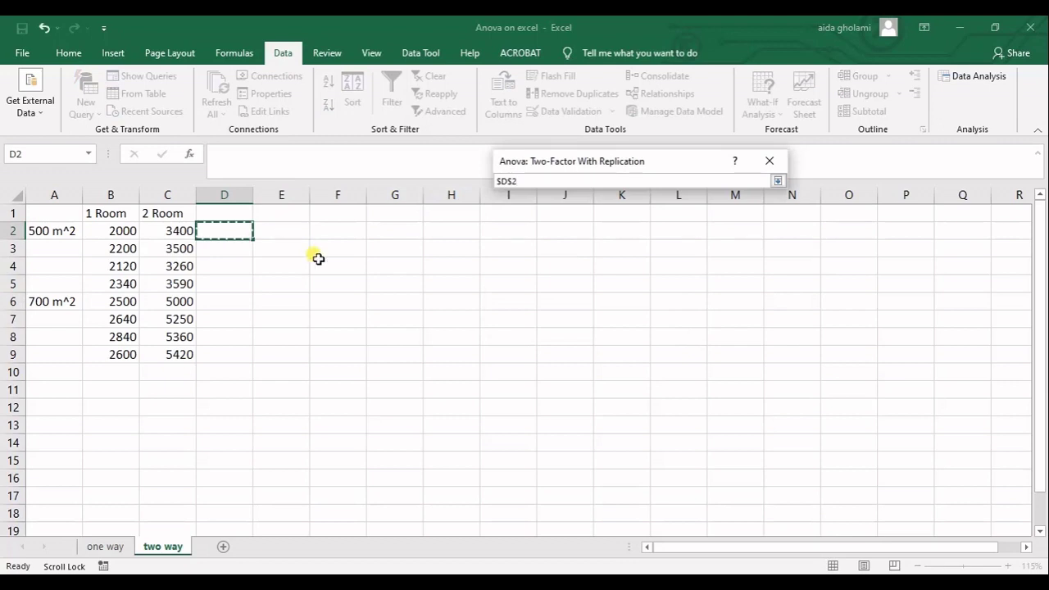
{"action": "left_click", "coordinate": [340, 264]}
{"action": "left_click", "coordinate": [777, 180]}
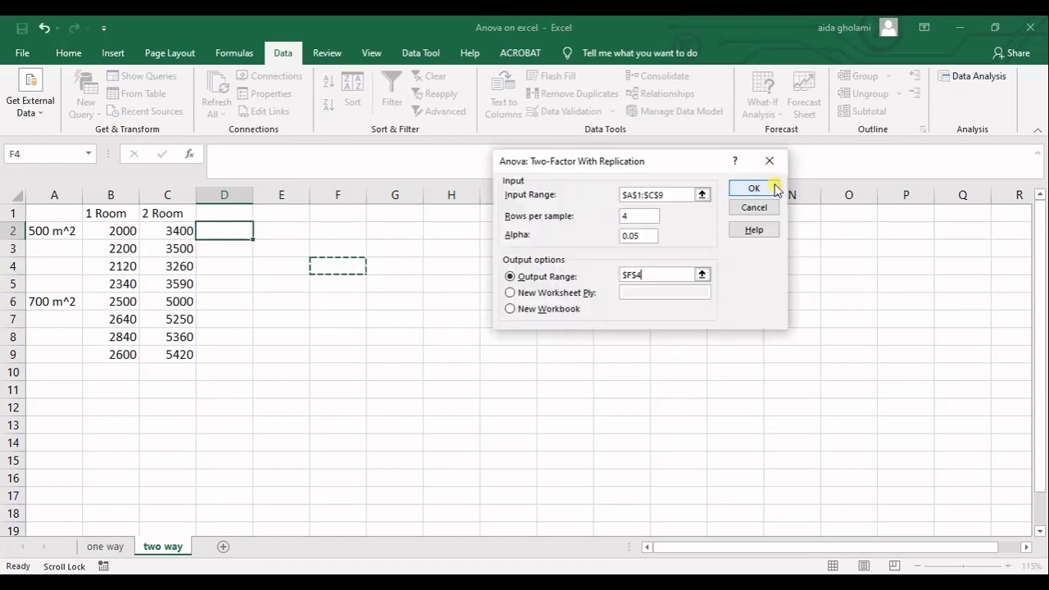
{"action": "left_click", "coordinate": [775, 187]}
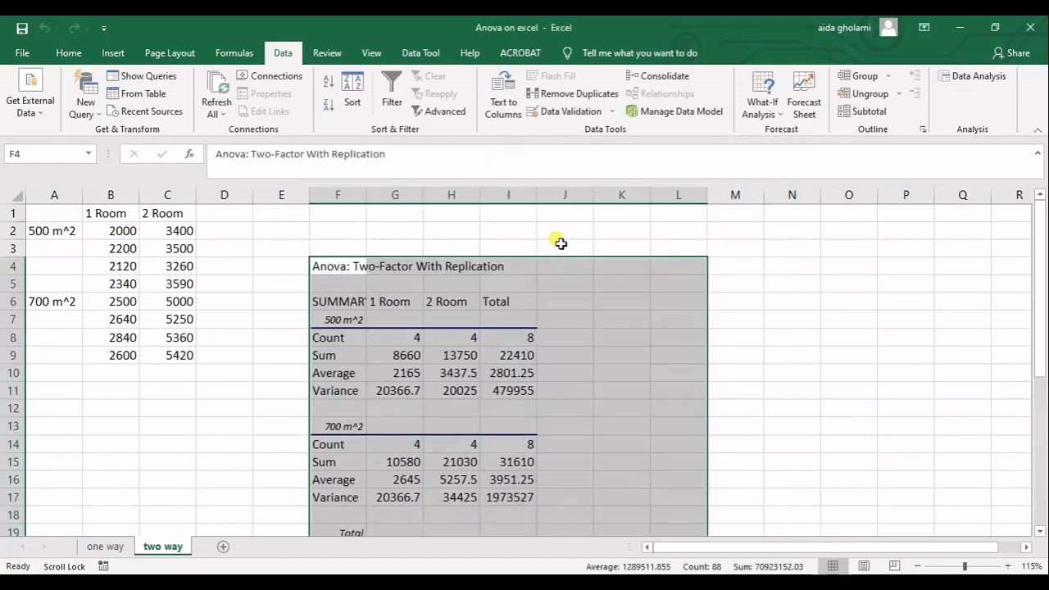
- Autofit columns F, G, H and I so the two-factor Anova labels and values are fully readable
{"action": "double_click", "coordinate": [367, 201]}
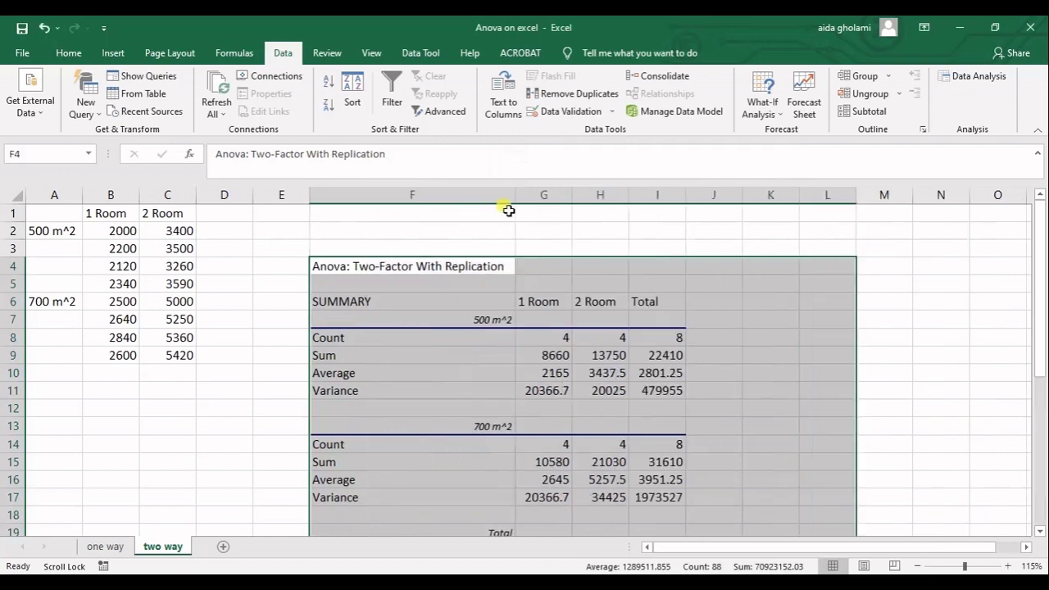
{"action": "double_click", "coordinate": [574, 202]}
{"action": "double_click", "coordinate": [655, 201]}
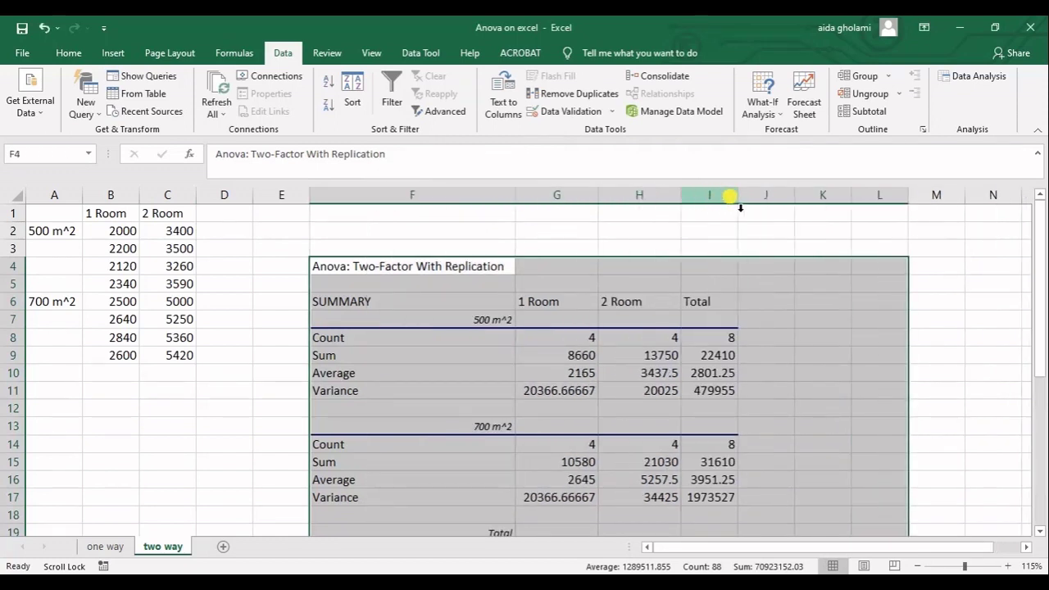
{"action": "double_click", "coordinate": [738, 201]}
{"action": "left_click", "coordinate": [443, 338]}
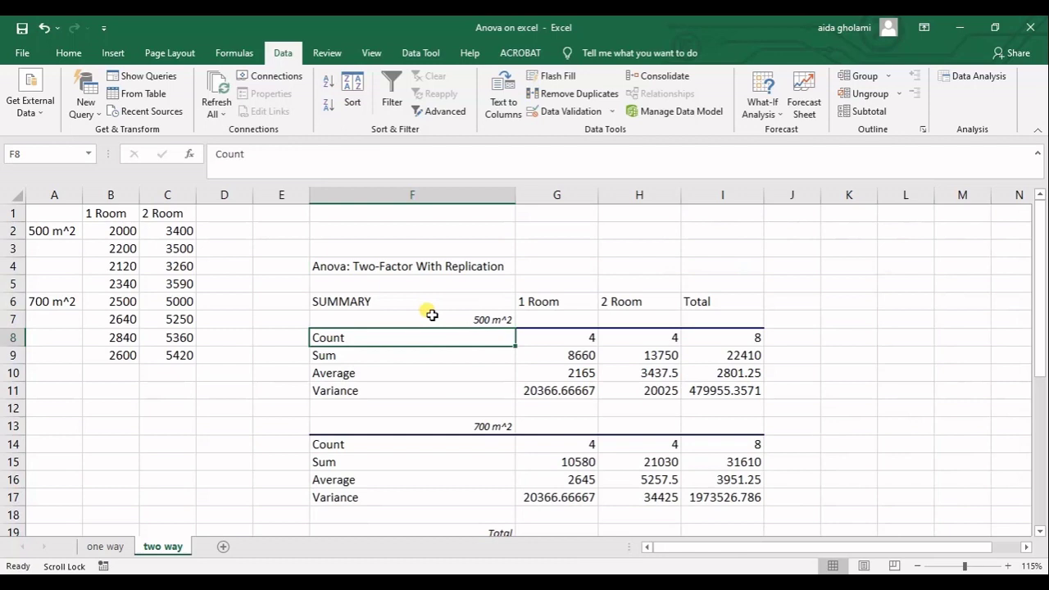
- Examine the 500 m^2 block of the two-factor SUMMARY table, selecting F6:I11, and compare it with the source data
{"action": "scroll", "coordinate": [432, 315], "scroll_direction": "down", "scroll_amount": 1}
{"action": "left_click", "coordinate": [386, 253]}
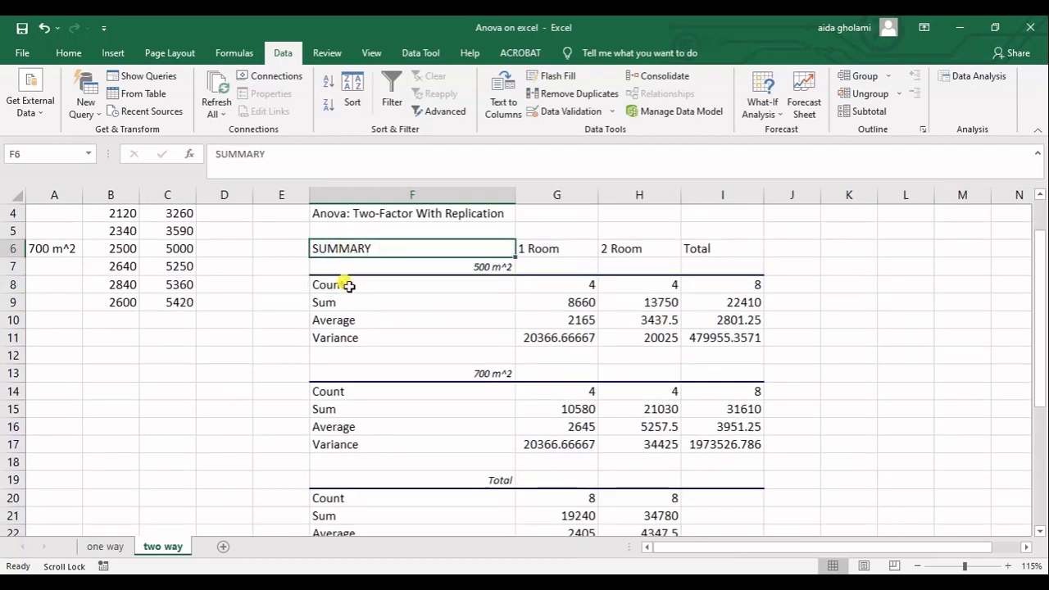
{"action": "left_click_drag", "start_coordinate": [347, 281], "coordinate": [483, 300]}
{"action": "left_click_drag", "start_coordinate": [492, 253], "coordinate": [721, 340]}
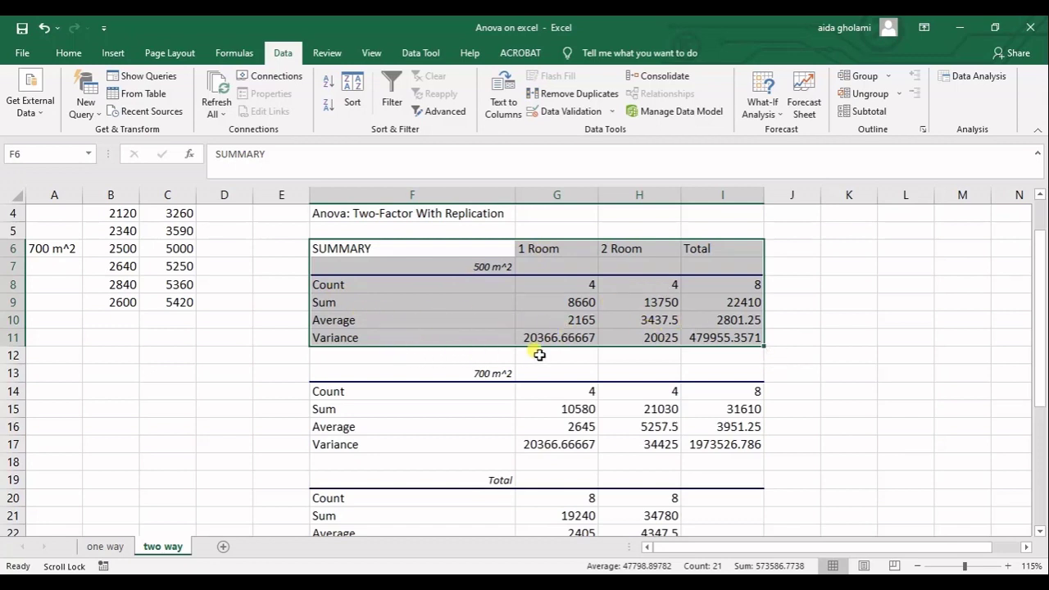
{"action": "scroll", "coordinate": [367, 410], "scroll_direction": "up", "scroll_amount": 1}
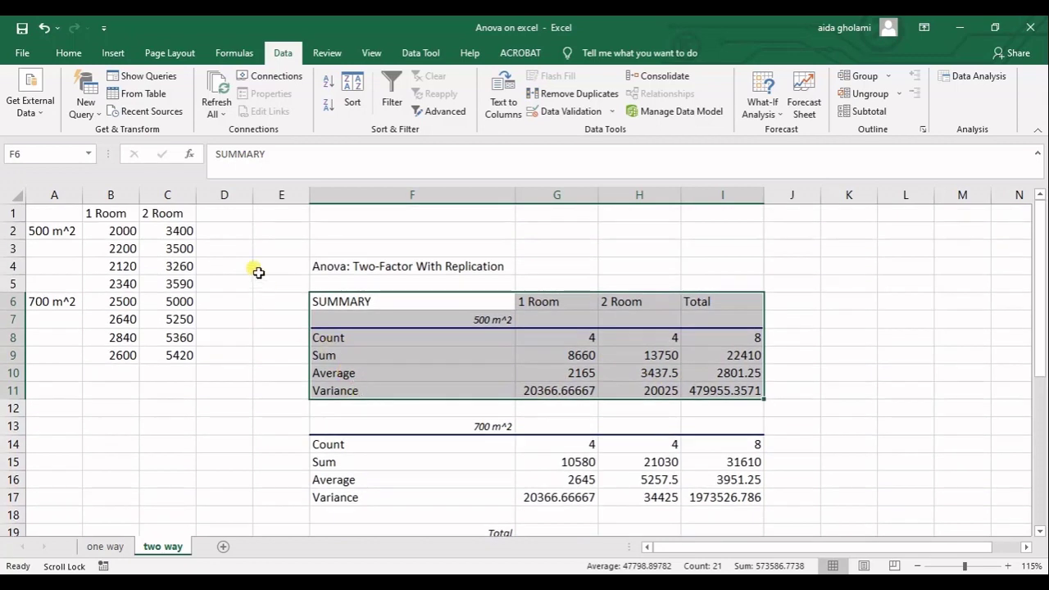
- Compare the 500 m^2 source values for 1 Room (B2:B5) and 2 Room (C2:C5) with their SUMMARY statistics
{"action": "left_click", "coordinate": [232, 231]}
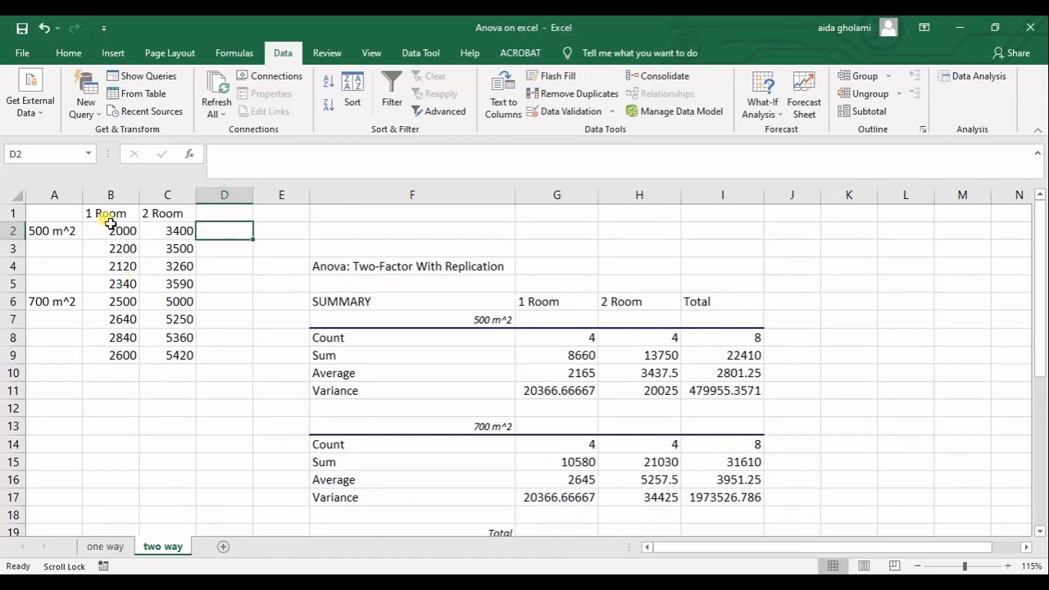
{"action": "left_click_drag", "start_coordinate": [113, 232], "coordinate": [119, 289]}
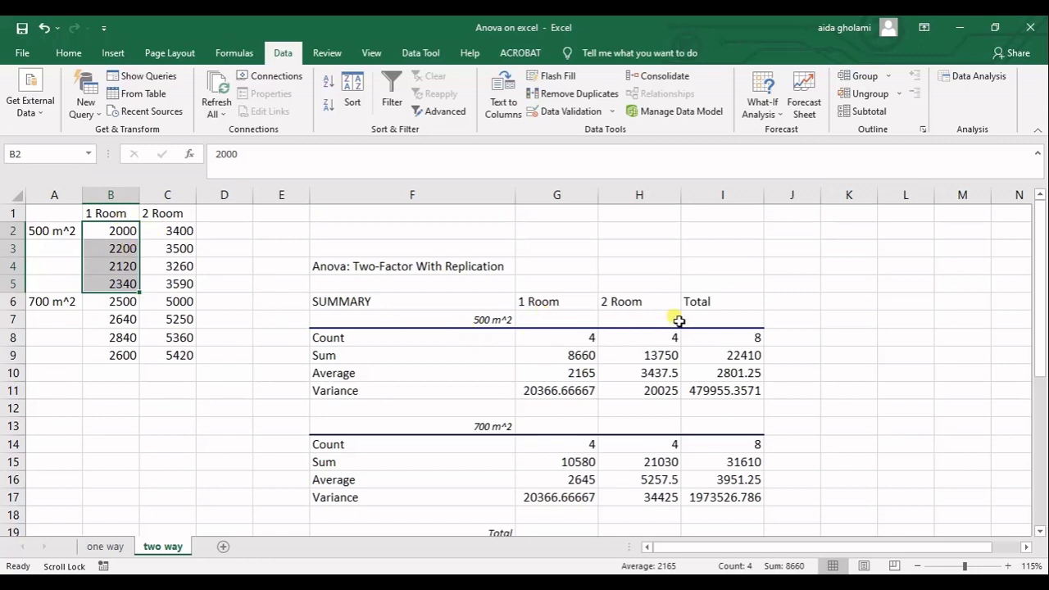
{"action": "left_click_drag", "start_coordinate": [174, 234], "coordinate": [177, 292]}
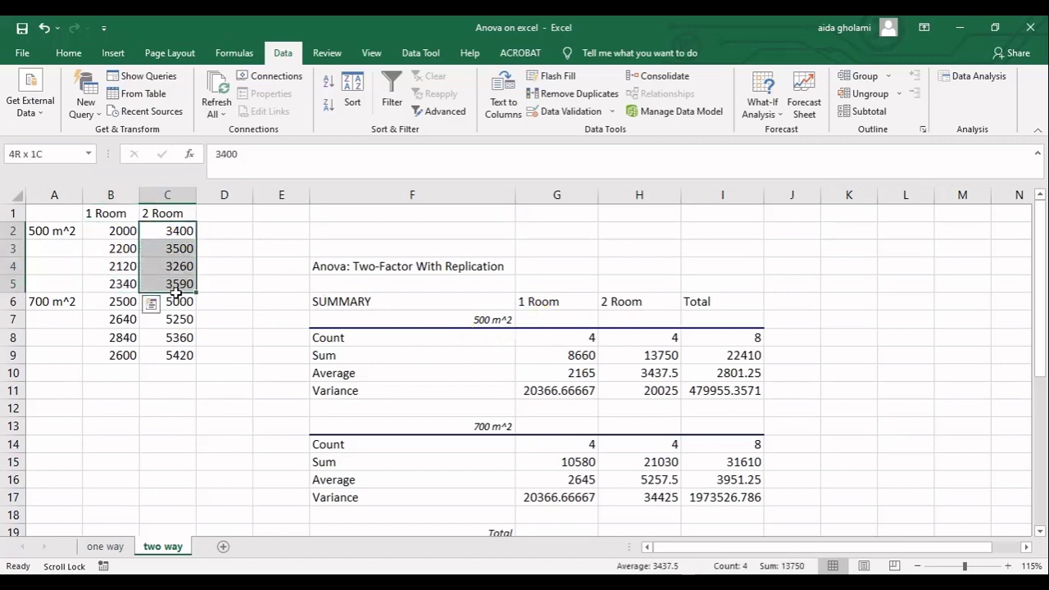
{"action": "left_click", "coordinate": [127, 233]}
{"action": "left_click_drag", "start_coordinate": [128, 265], "coordinate": [114, 283]}
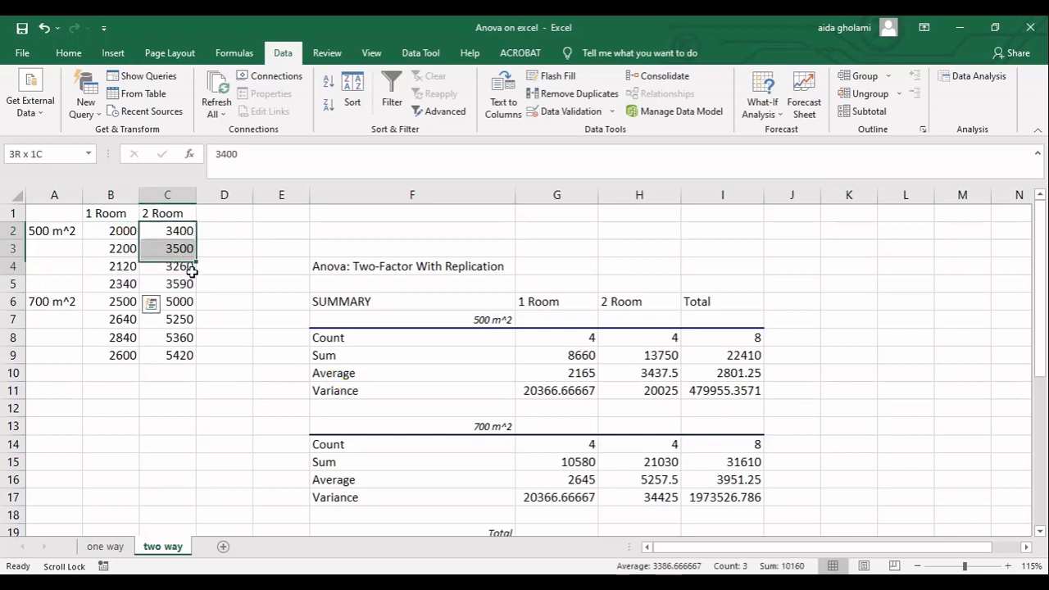
{"action": "left_click_drag", "start_coordinate": [192, 270], "coordinate": [195, 284]}
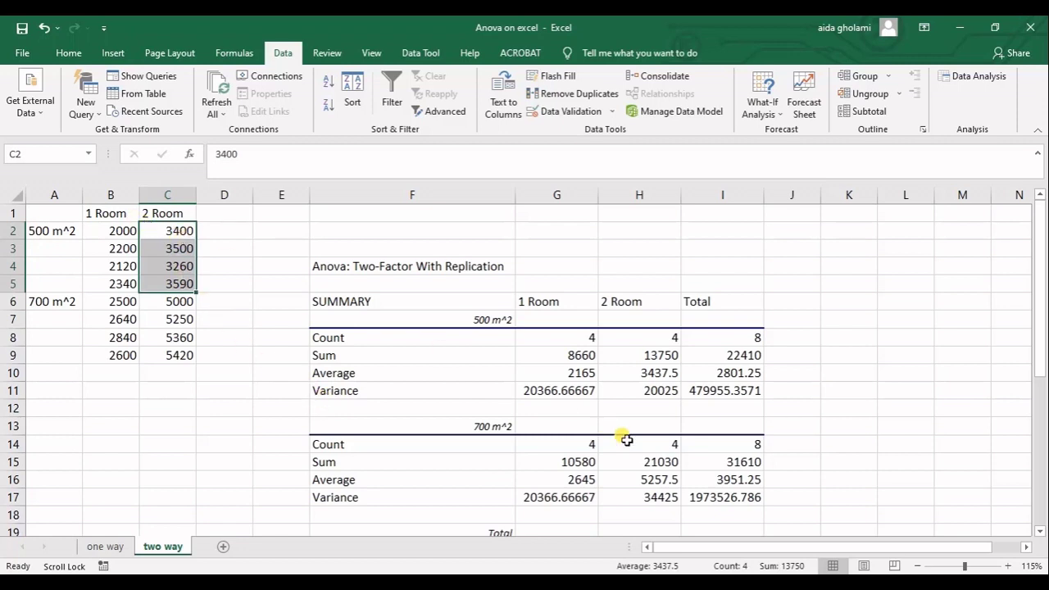
- Examine the 700 m^2 and Total blocks of the two-factor SUMMARY table against the 500 m^2 block
{"action": "scroll", "coordinate": [623, 435], "scroll_direction": "down", "scroll_amount": 2}
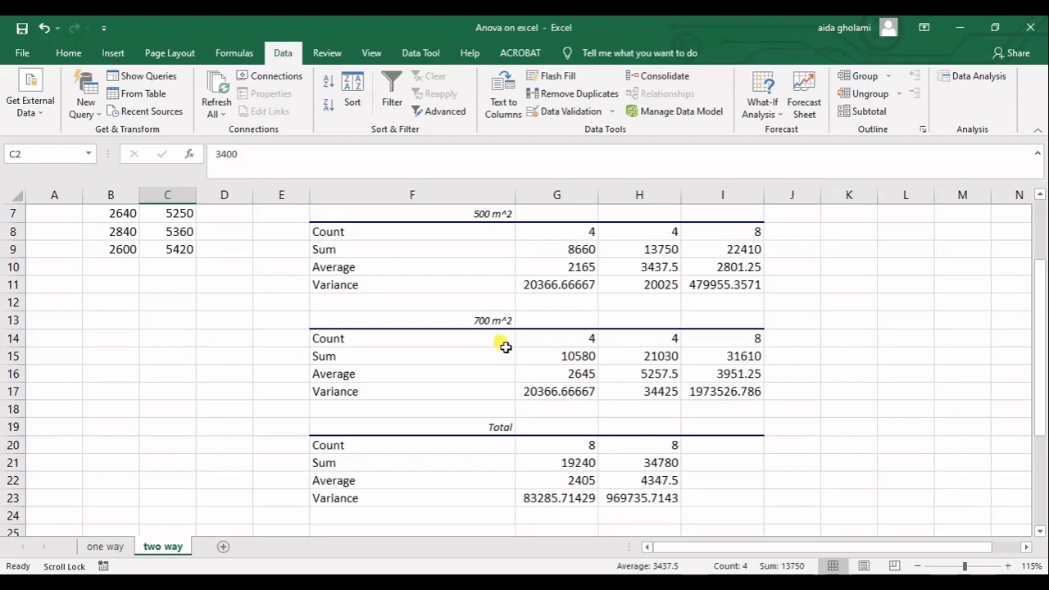
{"action": "scroll", "coordinate": [182, 360], "scroll_direction": "up", "scroll_amount": 1}
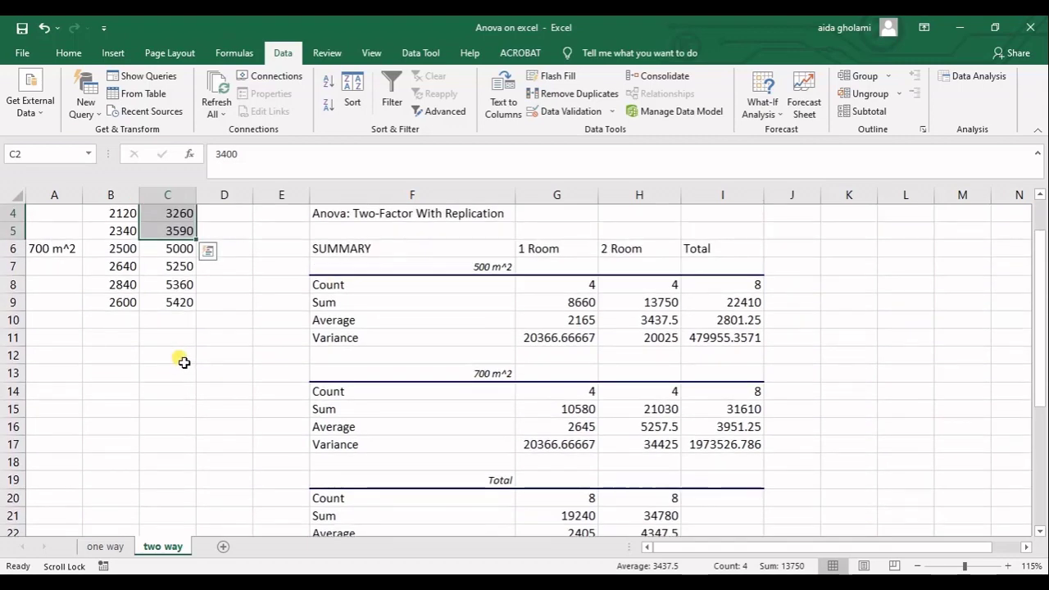
{"action": "scroll", "coordinate": [183, 362], "scroll_direction": "up", "scroll_amount": 1}
{"action": "scroll", "coordinate": [183, 362], "scroll_direction": "down", "scroll_amount": 2}
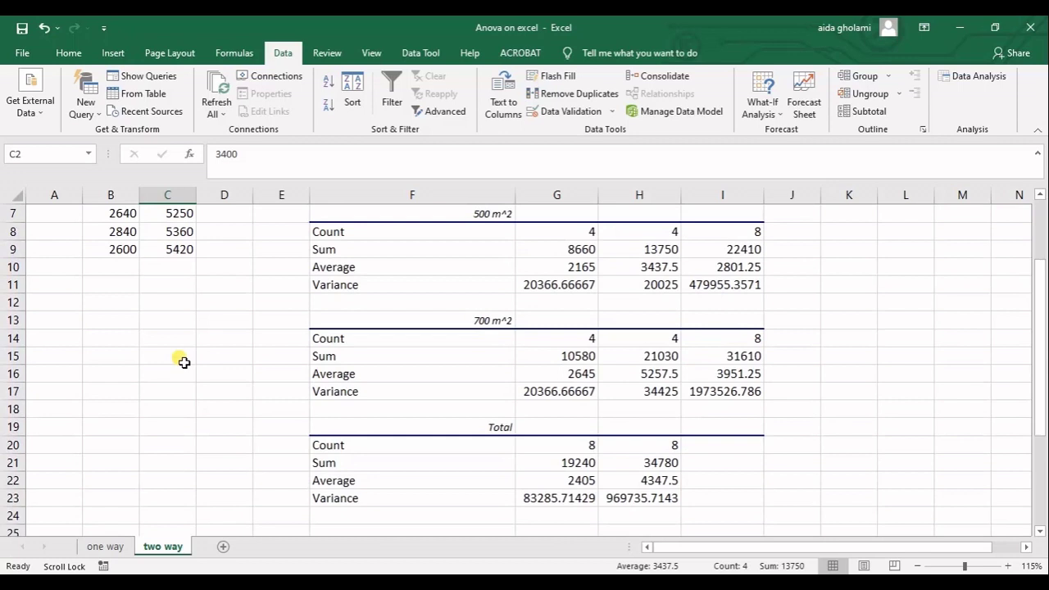
{"action": "scroll", "coordinate": [182, 361], "scroll_direction": "down", "scroll_amount": 1}
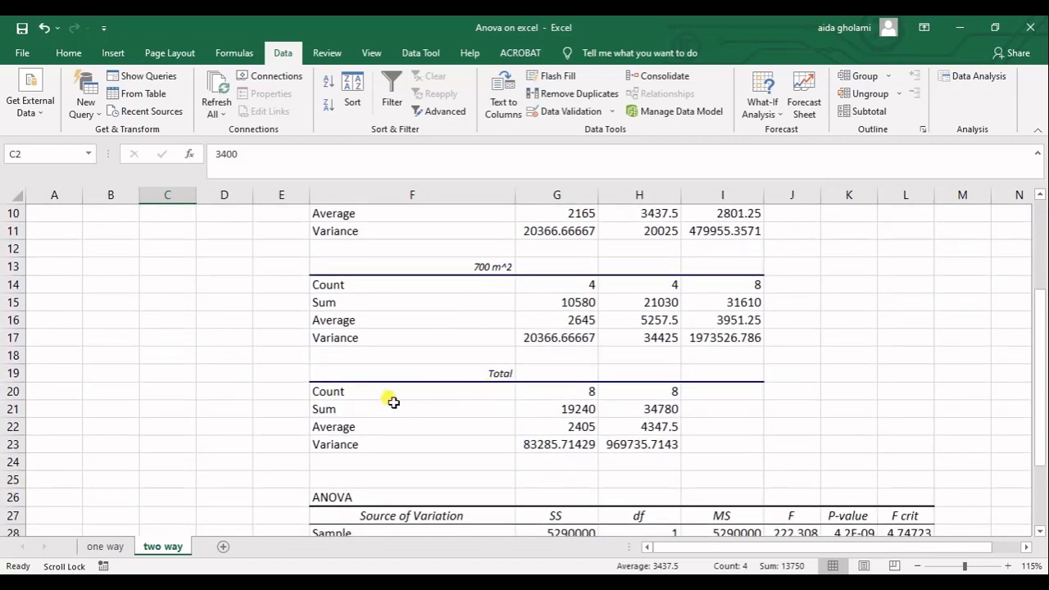
{"action": "scroll", "coordinate": [494, 385], "scroll_direction": "up", "scroll_amount": 1}
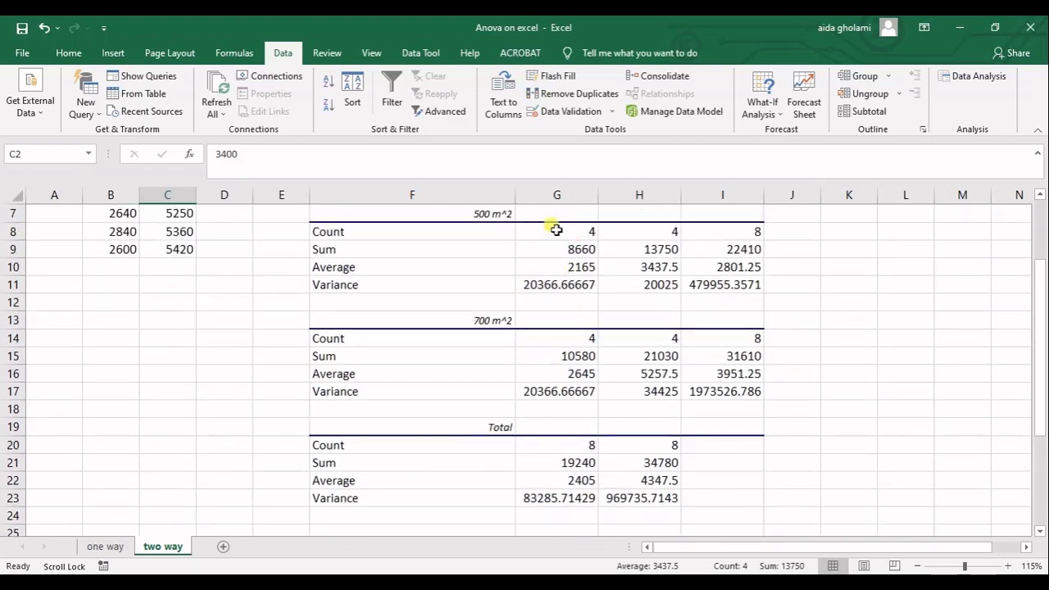
{"action": "scroll", "coordinate": [556, 230], "scroll_direction": "up", "scroll_amount": 1}
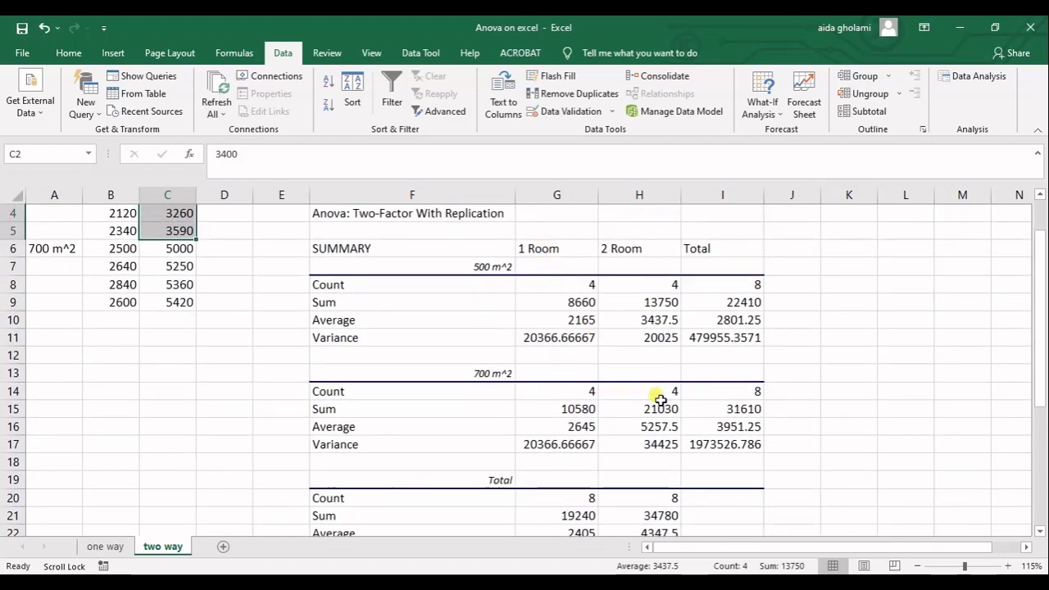
{"action": "scroll", "coordinate": [660, 400], "scroll_direction": "down", "scroll_amount": 1}
{"action": "scroll", "coordinate": [627, 428], "scroll_direction": "down", "scroll_amount": 1}
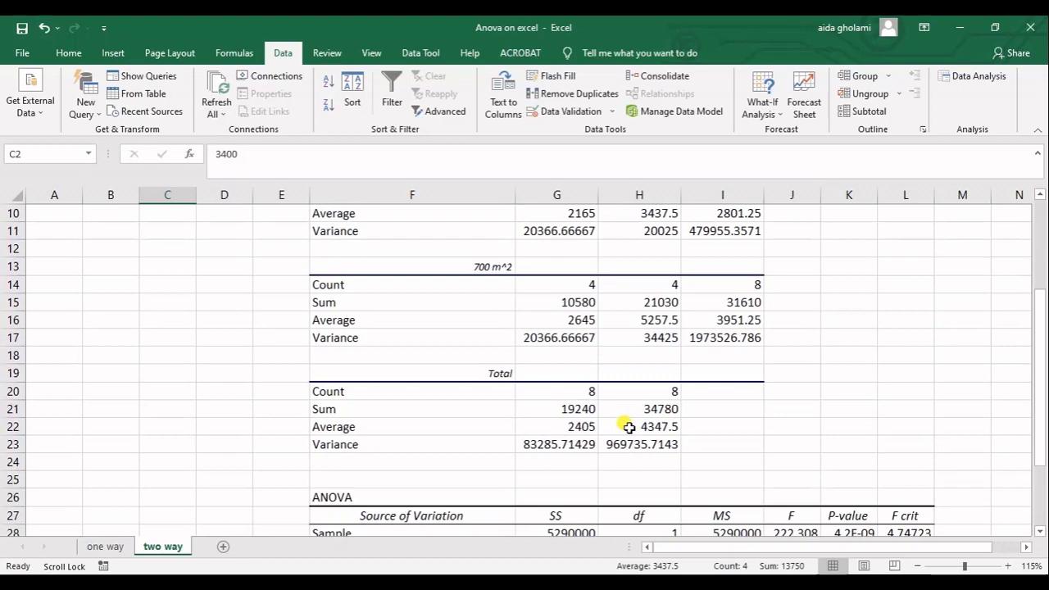
- Examine the two-factor ANOVA table, selecting F26:M35 and reviewing the column headings from Source of Variation to F crit
{"action": "scroll", "coordinate": [629, 426], "scroll_direction": "down", "scroll_amount": 3}
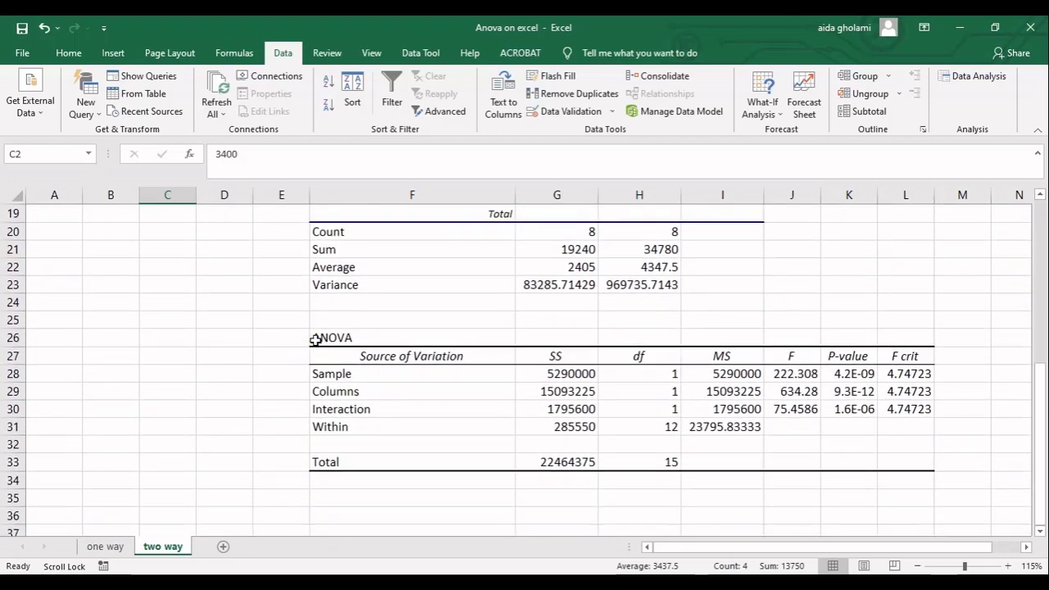
{"action": "left_click_drag", "start_coordinate": [316, 340], "coordinate": [967, 499]}
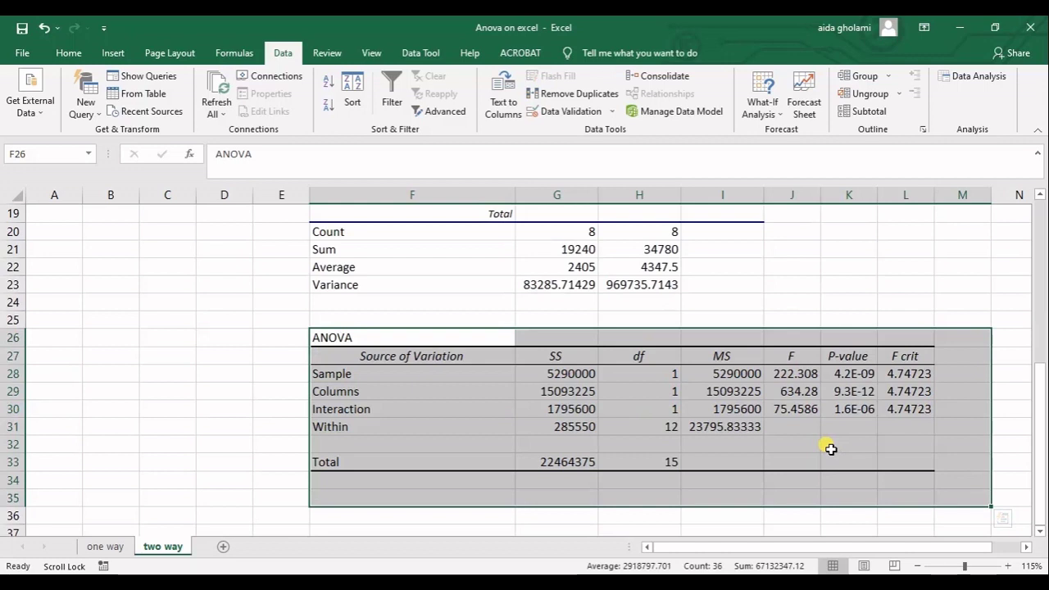
{"action": "scroll", "coordinate": [819, 447], "scroll_direction": "down", "scroll_amount": 1}
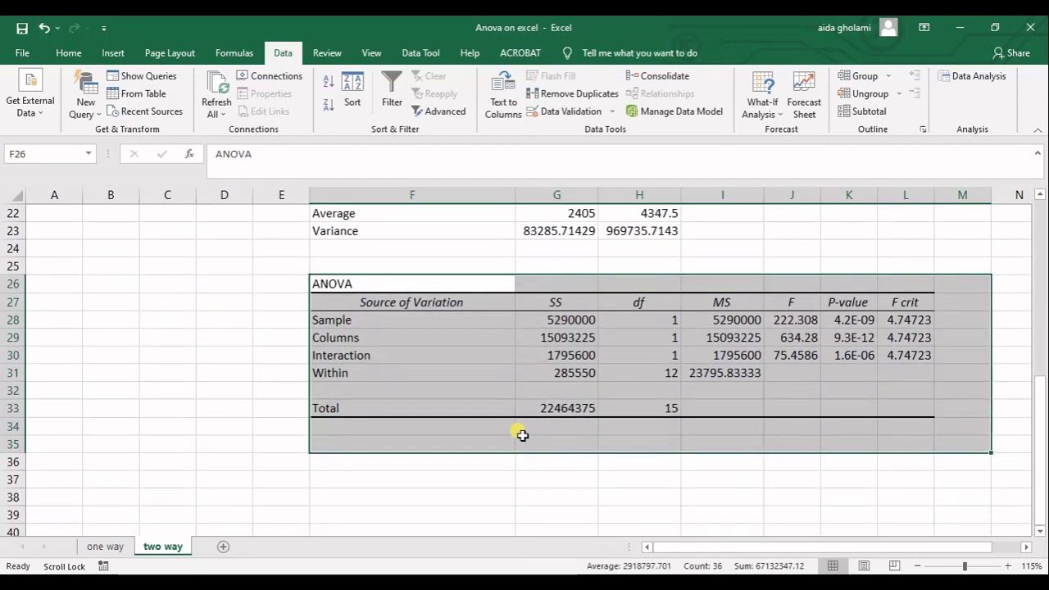
{"action": "left_click", "coordinate": [374, 304]}
{"action": "left_click", "coordinate": [581, 303]}
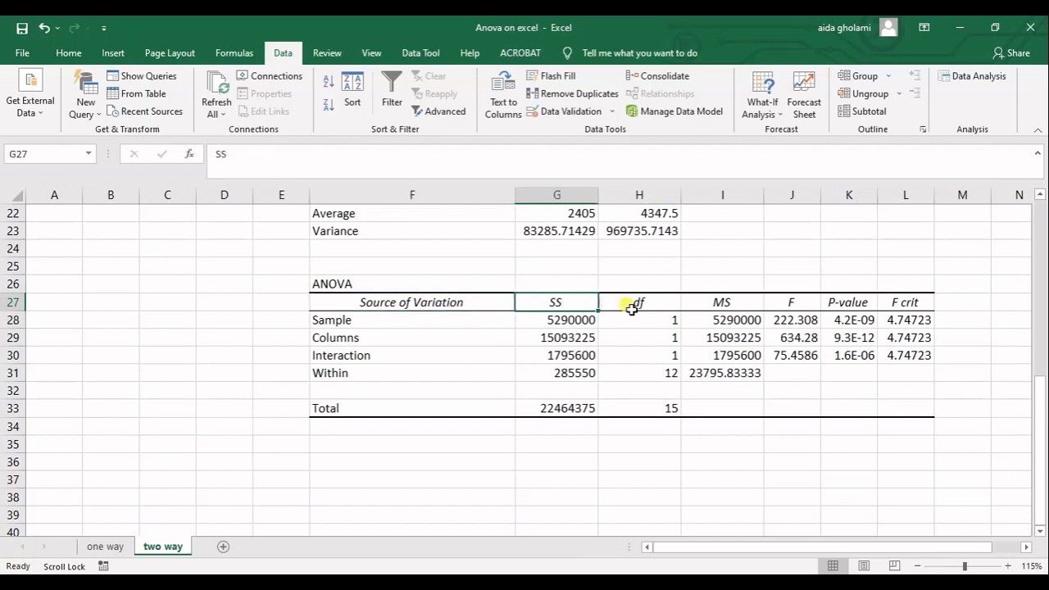
{"action": "left_click", "coordinate": [635, 305]}
{"action": "left_click", "coordinate": [730, 306]}
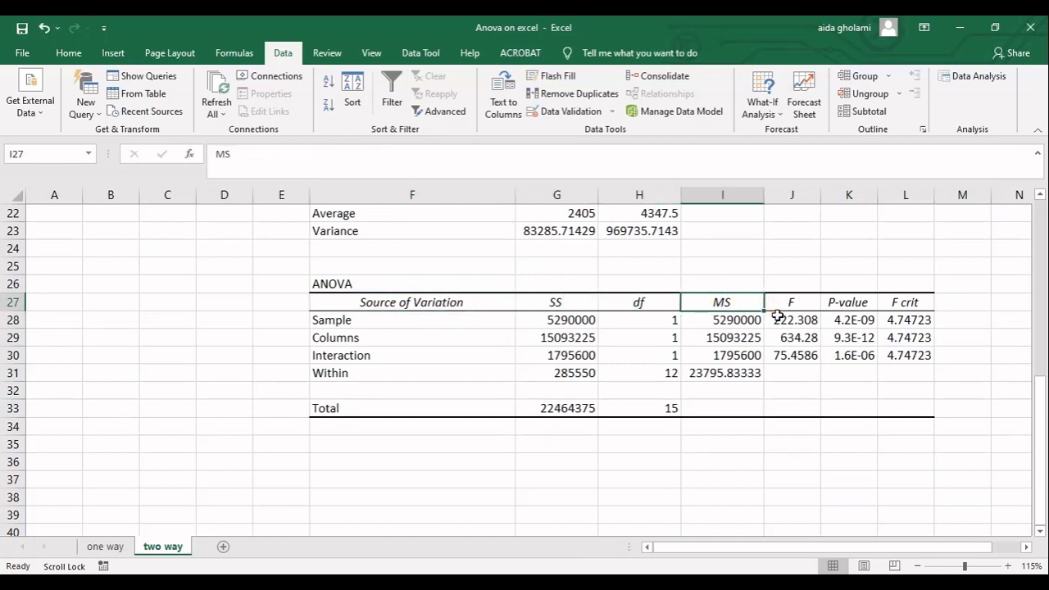
{"action": "left_click", "coordinate": [778, 306]}
{"action": "left_click", "coordinate": [838, 307]}
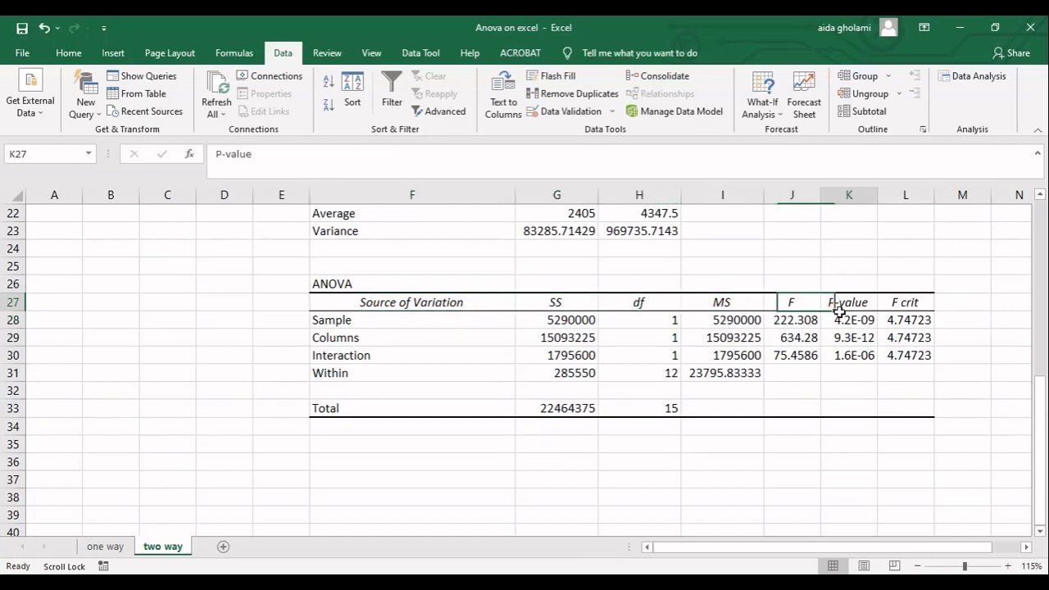
{"action": "left_click", "coordinate": [911, 305]}
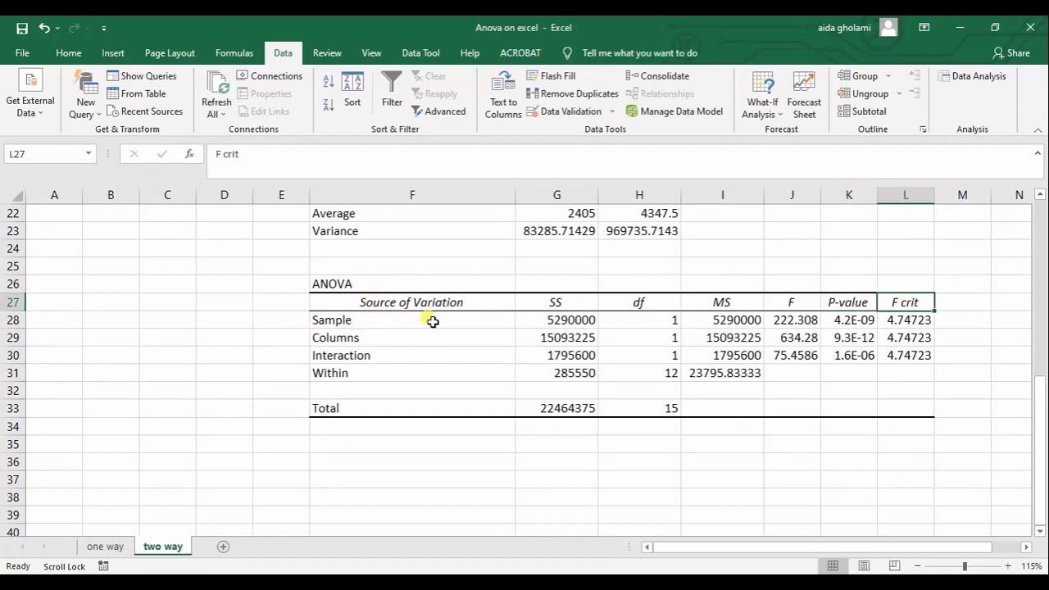
- Review the ANOVA table's sources of variation: Sample, Columns, Interaction and Within
{"action": "left_click", "coordinate": [295, 323]}
{"action": "left_click", "coordinate": [318, 340]}
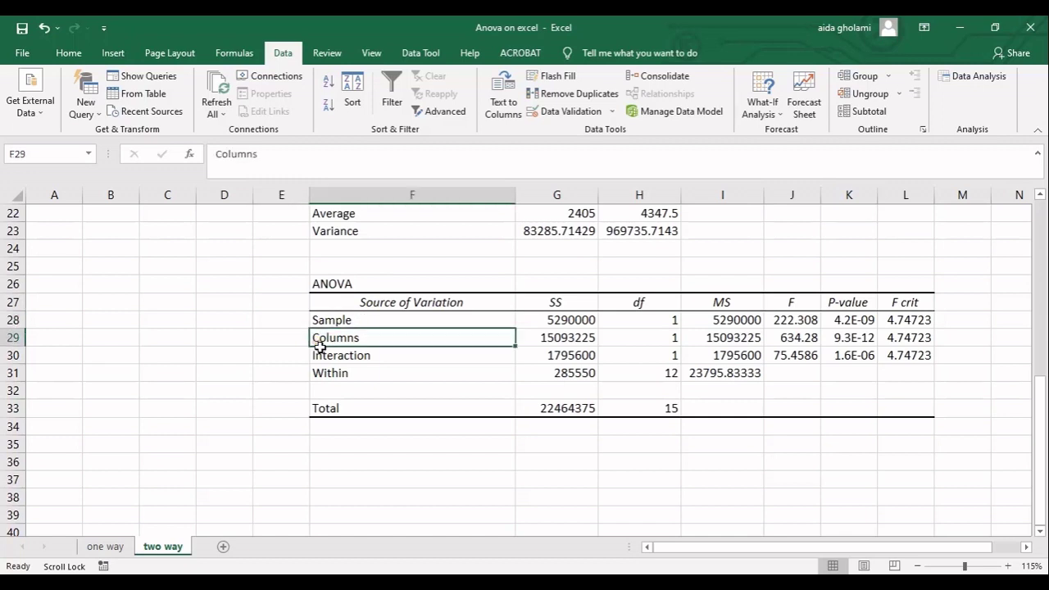
{"action": "left_click", "coordinate": [322, 361]}
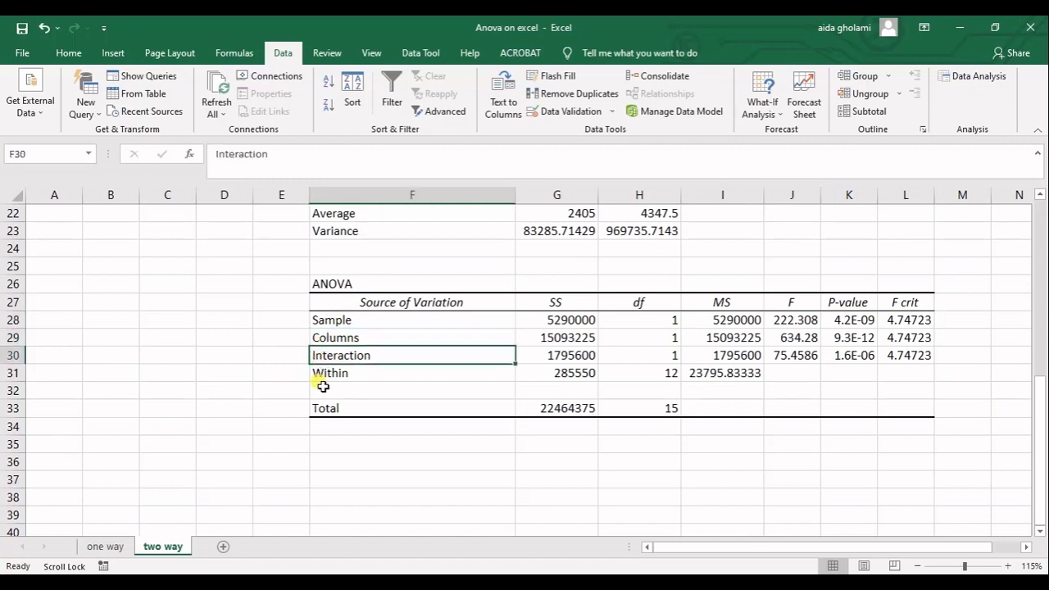
{"action": "left_click_drag", "start_coordinate": [322, 377], "coordinate": [323, 387]}
{"action": "left_click", "coordinate": [324, 388]}
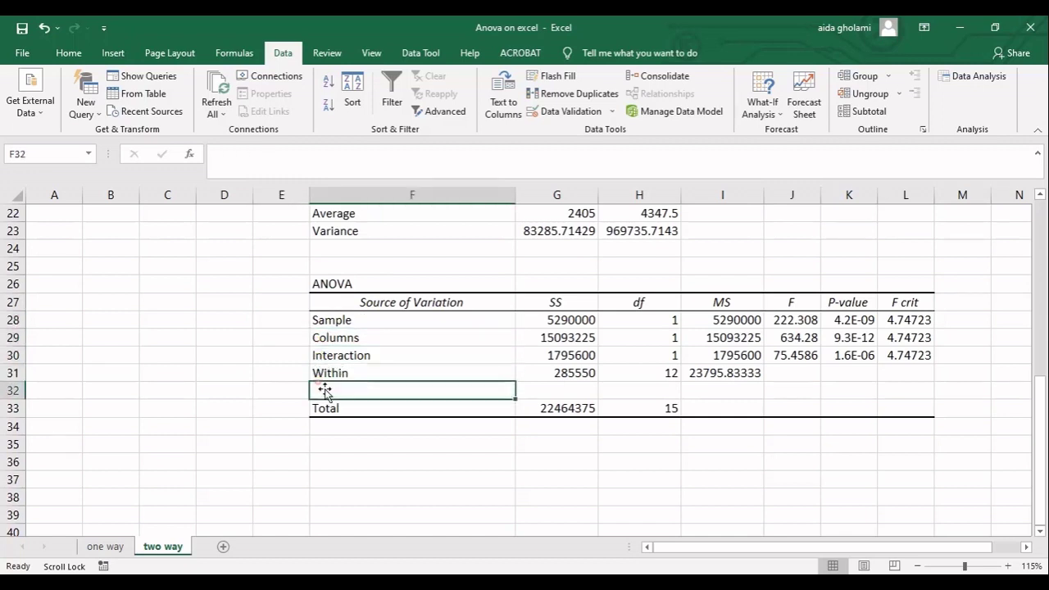
{"action": "left_click", "coordinate": [318, 326]}
{"action": "left_click", "coordinate": [322, 338]}
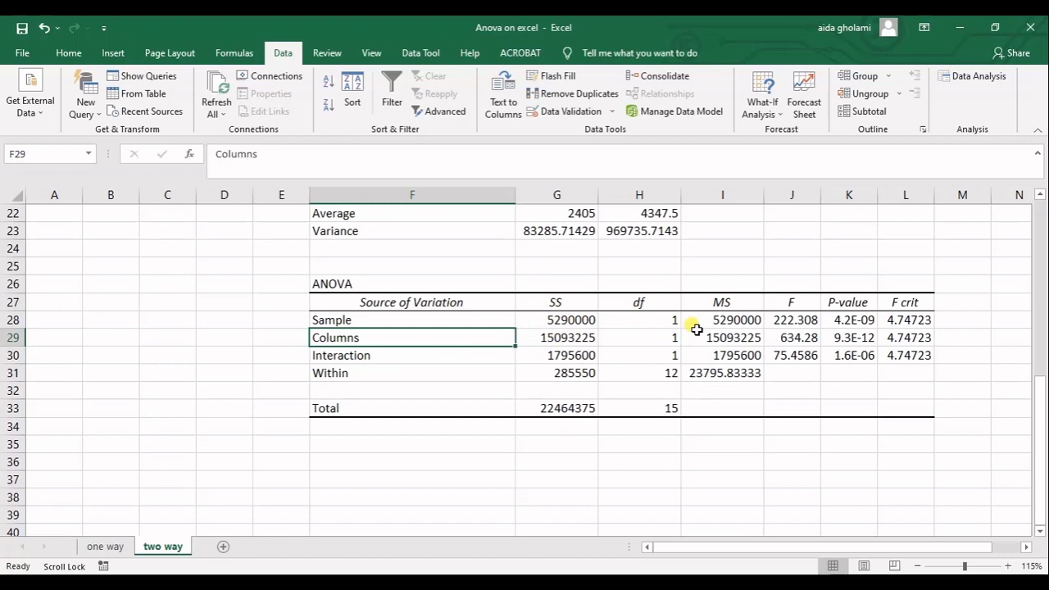
{"action": "left_click", "coordinate": [336, 320]}
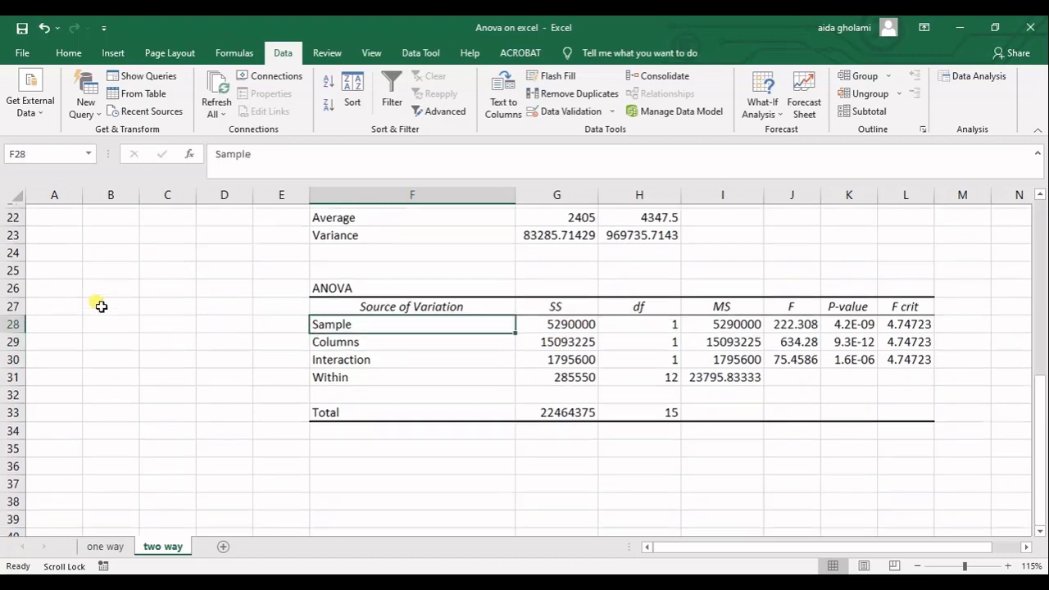
- Relate the ANOVA table's Sample row to the 500 m^2 and 700 m^2 area groups in the source data
{"action": "scroll", "coordinate": [102, 309], "scroll_direction": "up", "scroll_amount": 7}
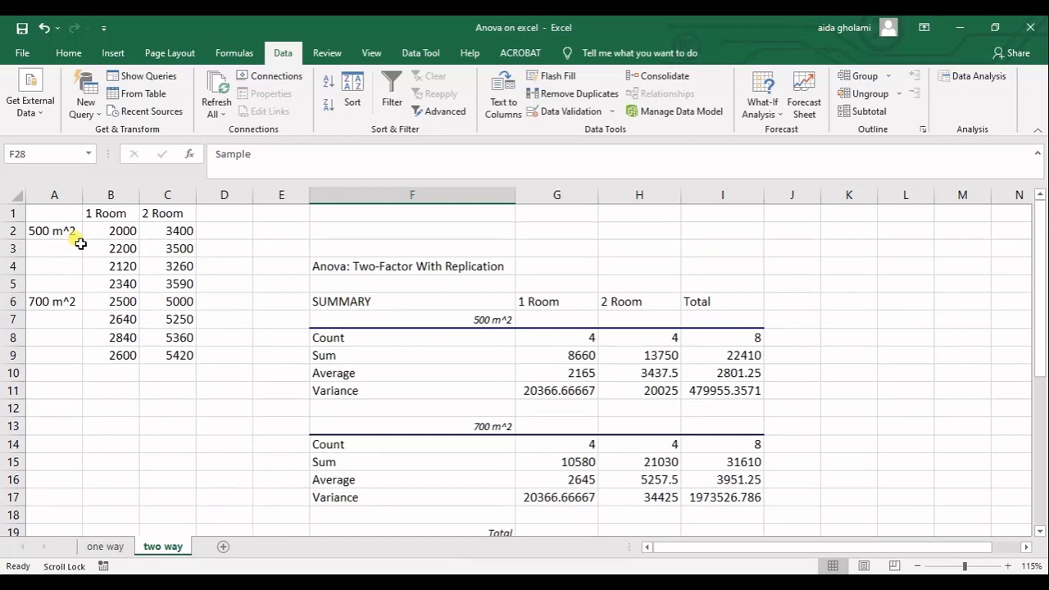
{"action": "left_click_drag", "start_coordinate": [106, 236], "coordinate": [153, 233]}
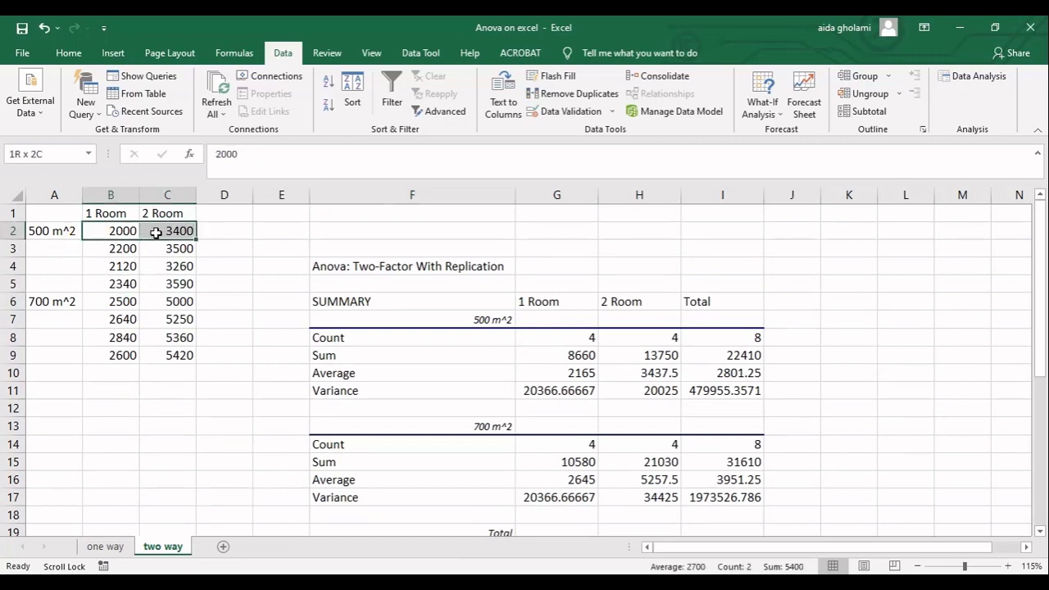
{"action": "left_click", "coordinate": [63, 241]}
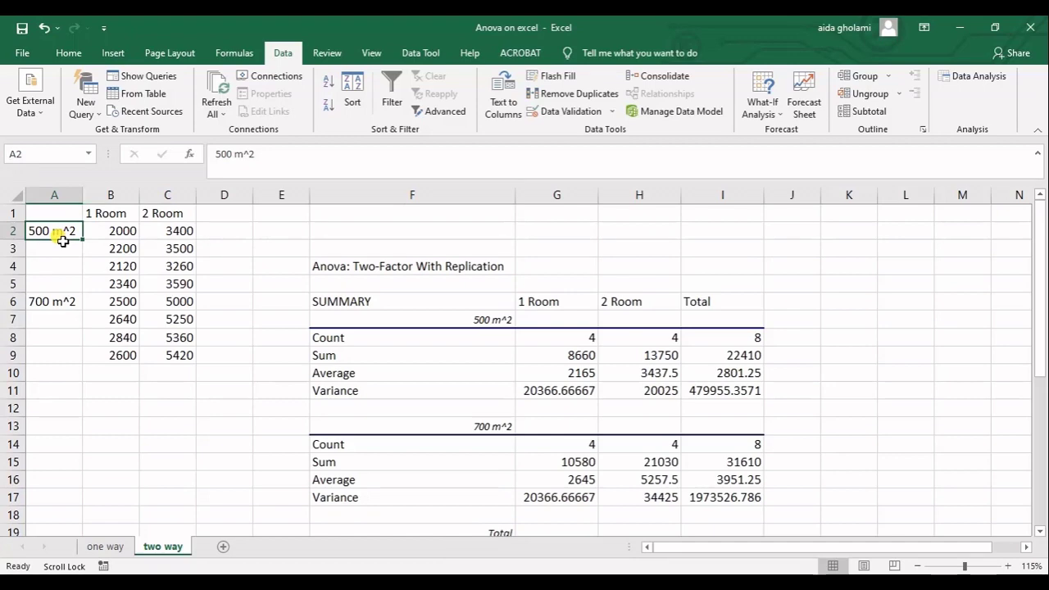
{"action": "left_click", "coordinate": [54, 307]}
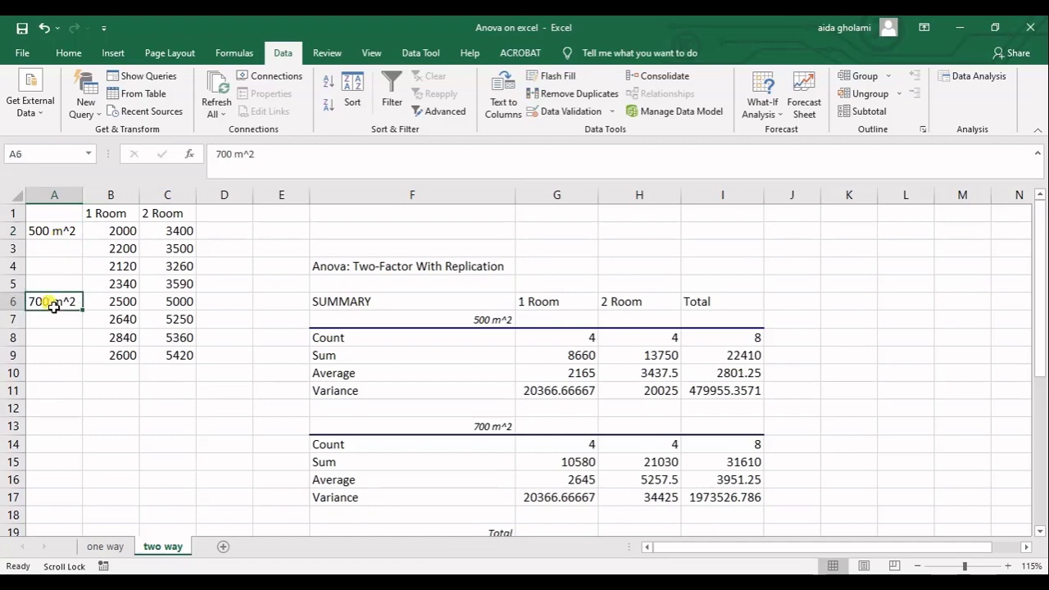
- Relate the ANOVA table's Columns row to the 1 Room and 2 Room headings of the source data
{"action": "scroll", "coordinate": [475, 365], "scroll_direction": "down", "scroll_amount": 4}
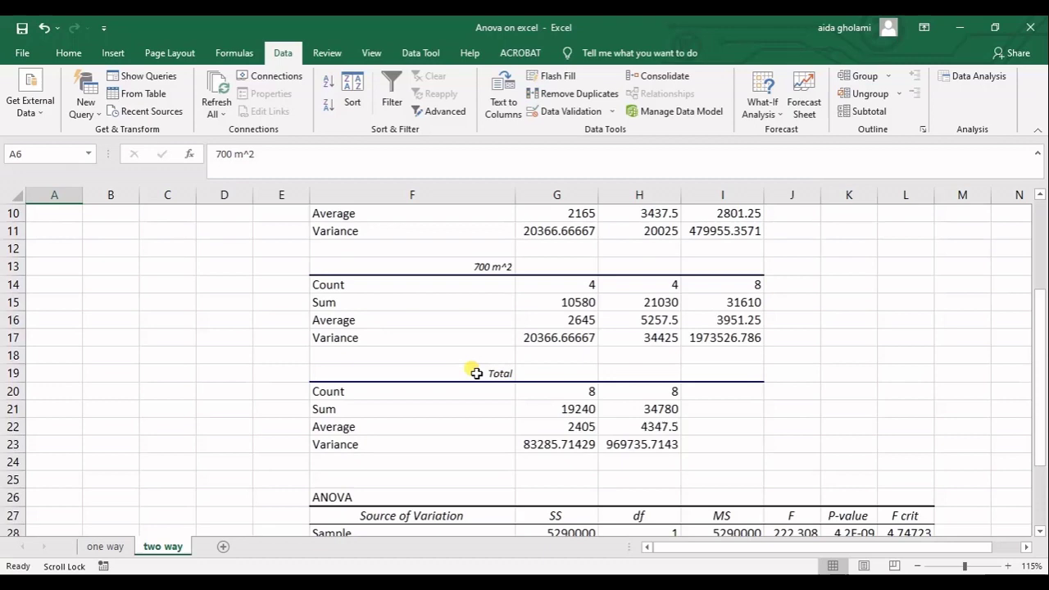
{"action": "scroll", "coordinate": [456, 431], "scroll_direction": "down", "scroll_amount": 4}
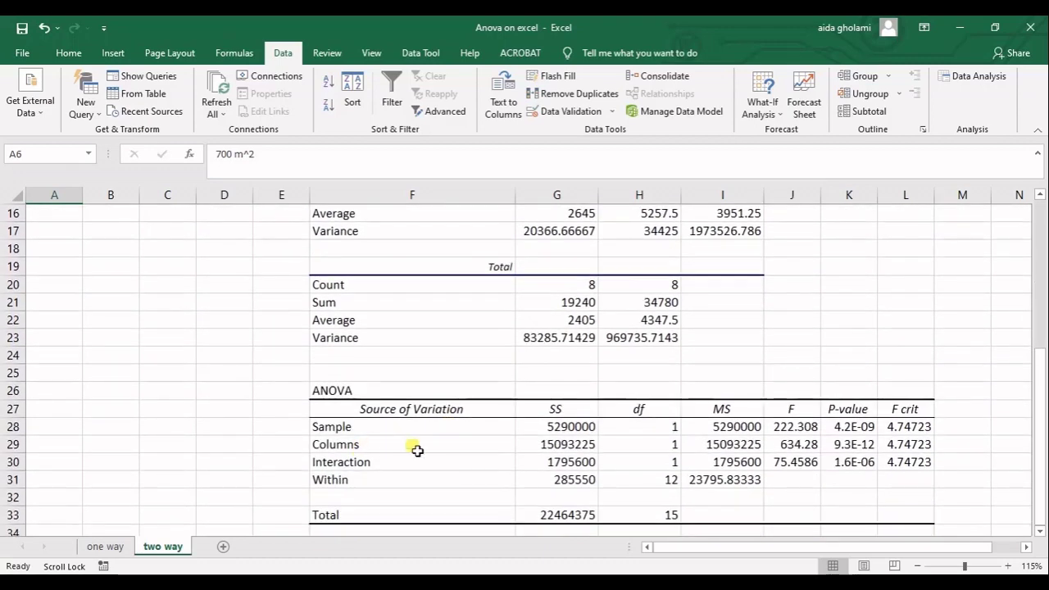
{"action": "scroll", "coordinate": [380, 467], "scroll_direction": "up", "scroll_amount": 2}
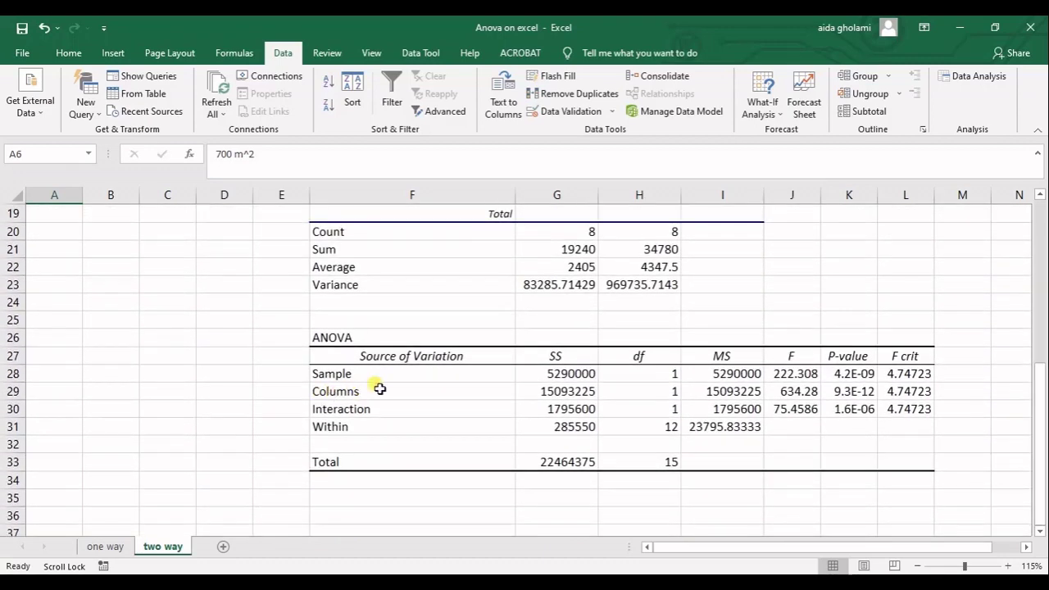
{"action": "scroll", "coordinate": [320, 402], "scroll_direction": "up", "scroll_amount": 6}
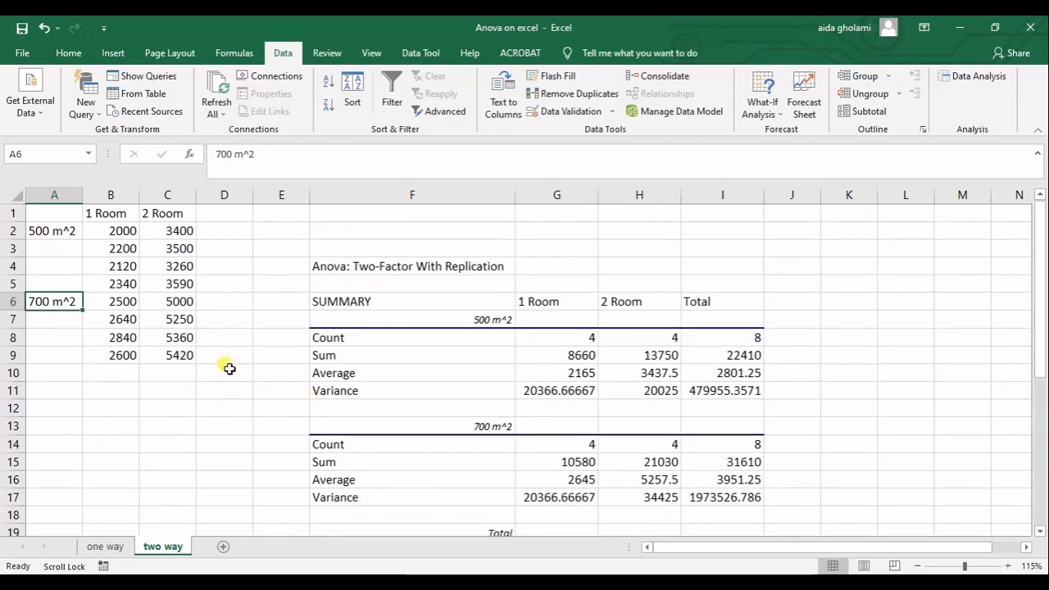
{"action": "left_click", "coordinate": [100, 212]}
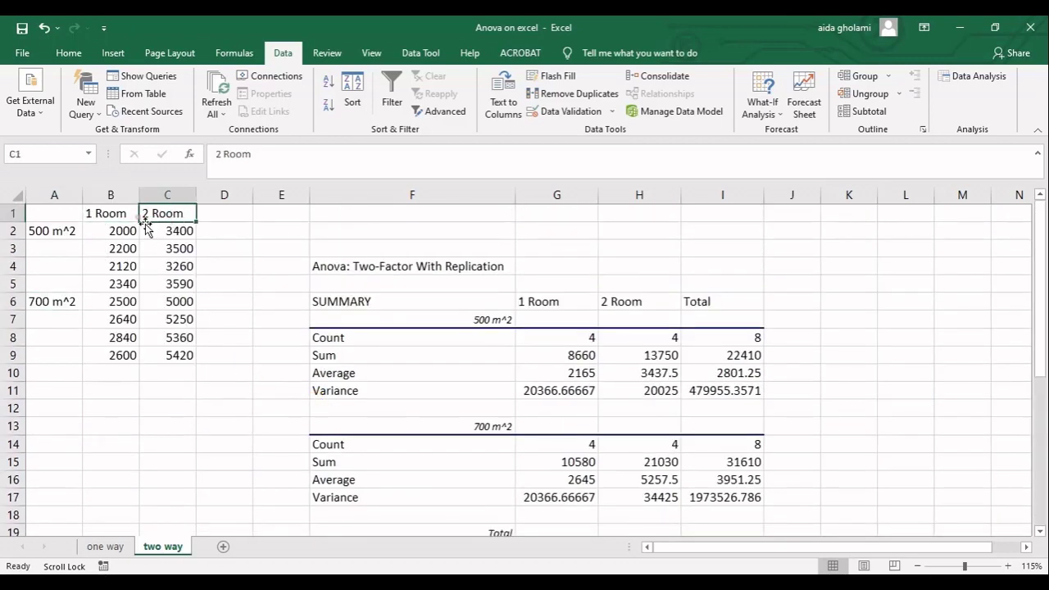
{"action": "left_click", "coordinate": [174, 218]}
{"action": "left_click", "coordinate": [127, 215]}
{"action": "left_click", "coordinate": [162, 219]}
- Review the area labels in A2 and A6 together with the 1 Room heading in B1 as the two interacting factors
{"action": "left_click", "coordinate": [48, 235]}
{"action": "left_click", "coordinate": [43, 301]}
{"action": "left_click", "coordinate": [48, 236]}
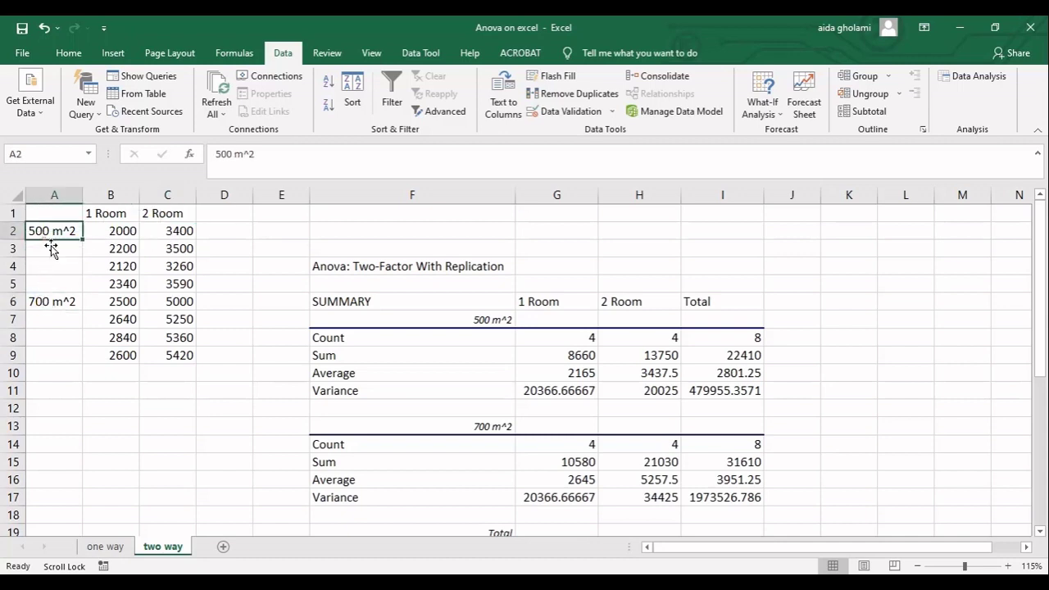
{"action": "left_click", "coordinate": [124, 213]}
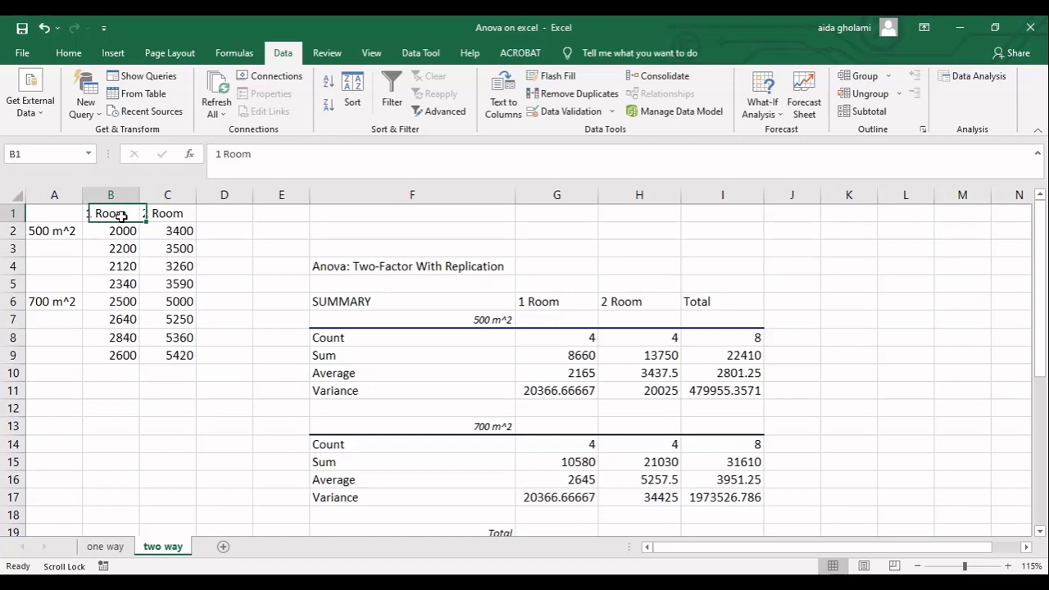
- Relate the ANOVA table's Interaction row to the combined area and room groups of the source data
{"action": "scroll", "coordinate": [388, 332], "scroll_direction": "down", "scroll_amount": 7}
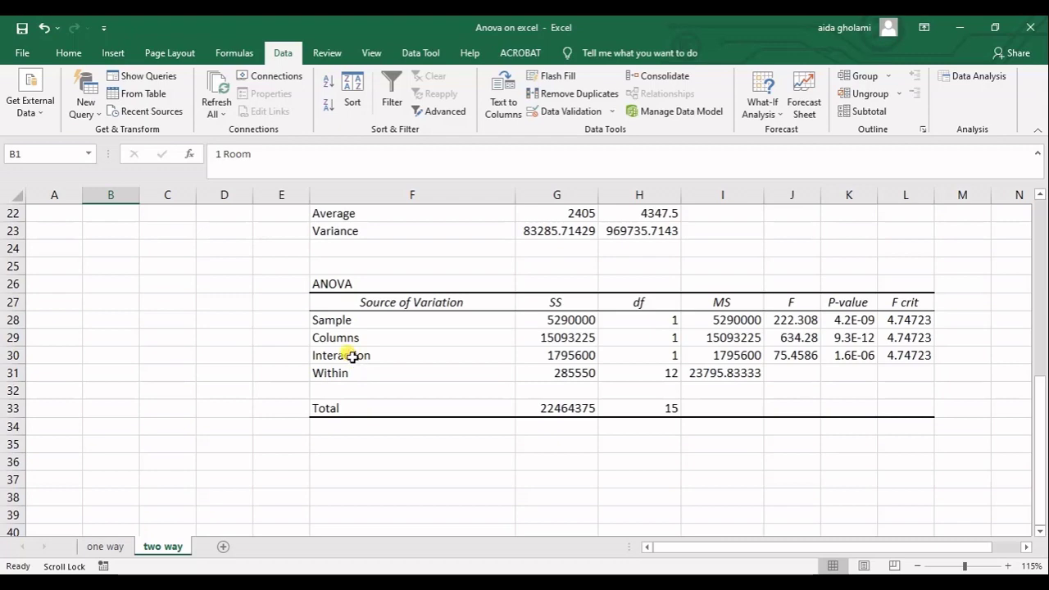
{"action": "scroll", "coordinate": [352, 357], "scroll_direction": "up", "scroll_amount": 7}
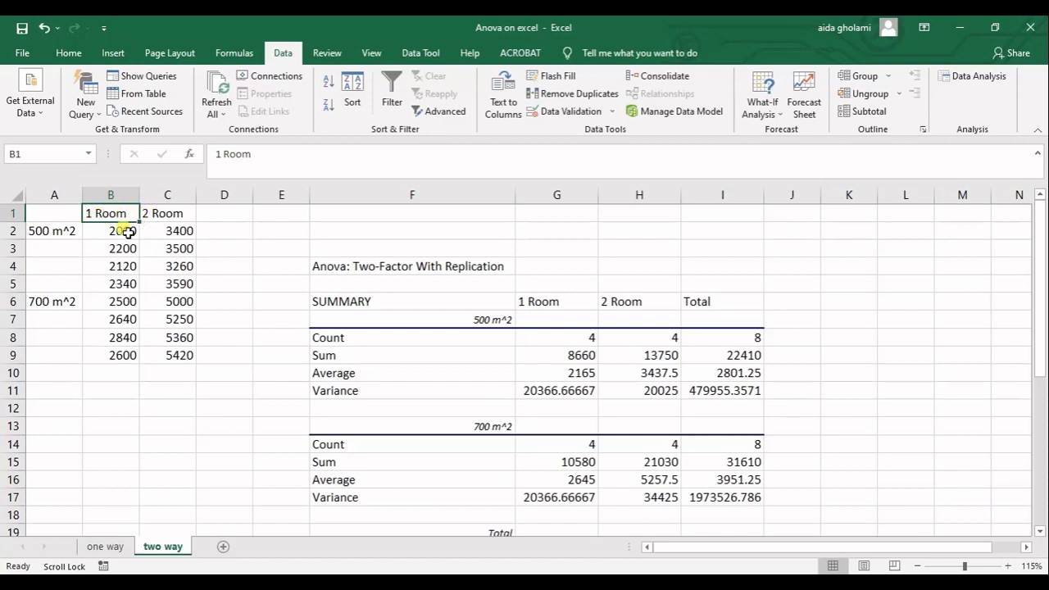
{"action": "left_click", "coordinate": [54, 238]}
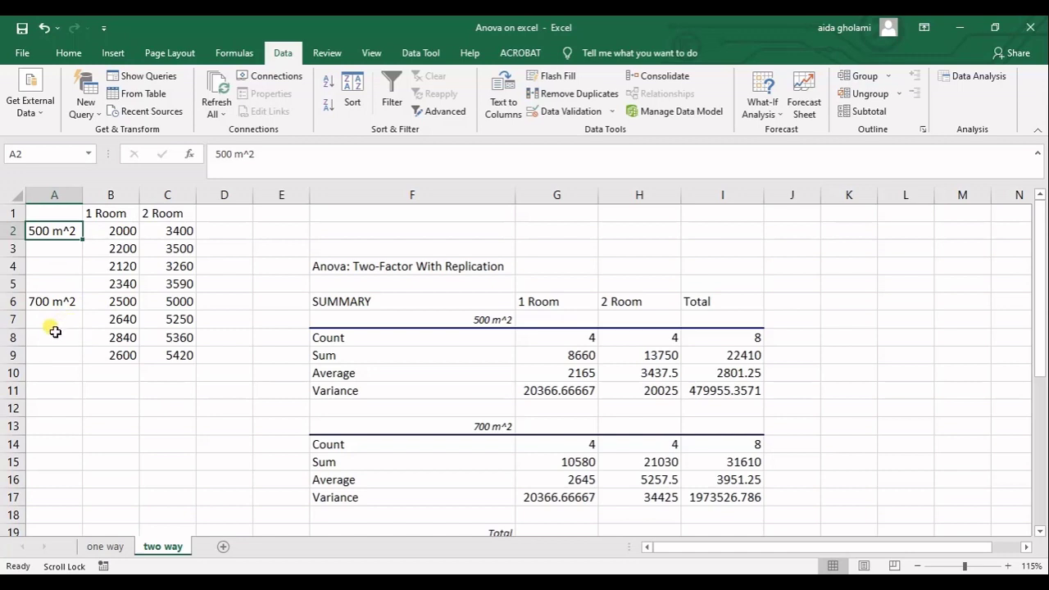
{"action": "scroll", "coordinate": [87, 319], "scroll_direction": "down", "scroll_amount": 6}
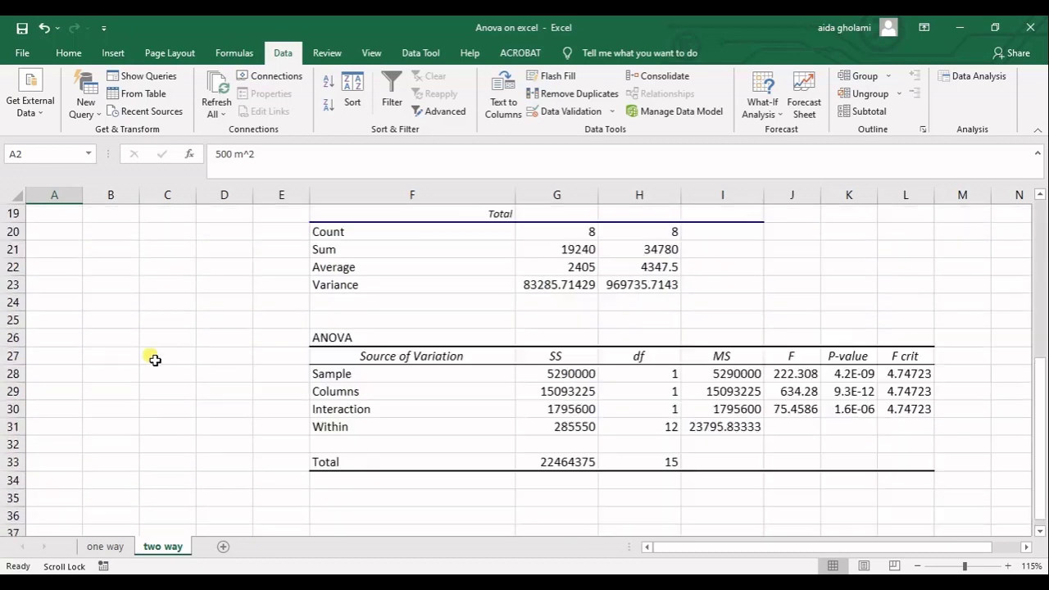
{"action": "left_click_drag", "start_coordinate": [334, 414], "coordinate": [838, 411]}
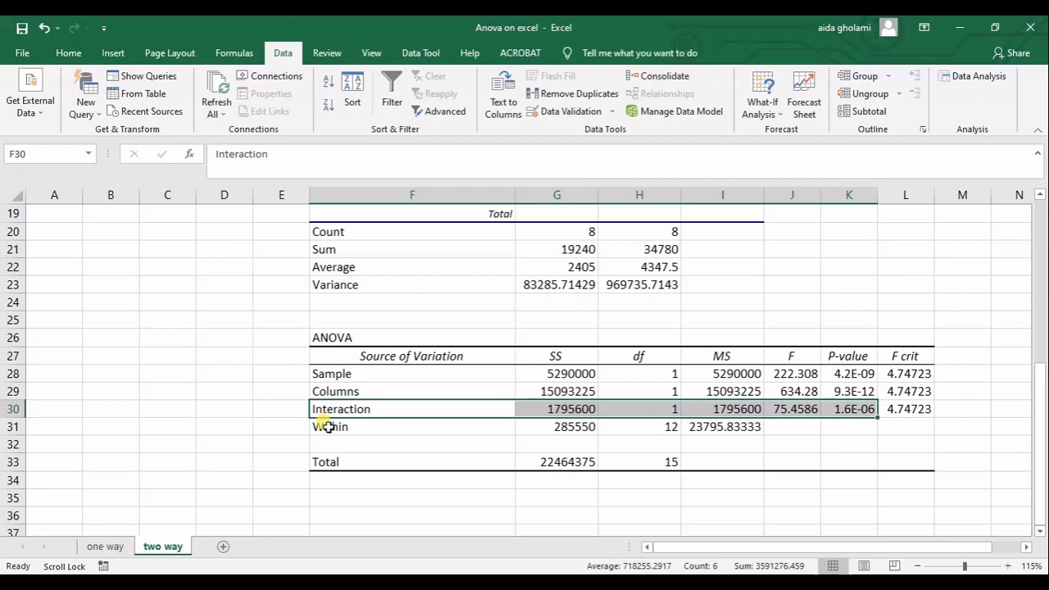
- Examine the Within row of the ANOVA table against the summary statistics above it
{"action": "scroll", "coordinate": [330, 430], "scroll_direction": "up", "scroll_amount": 3}
{"action": "scroll", "coordinate": [330, 432], "scroll_direction": "down", "scroll_amount": 2}
{"action": "scroll", "coordinate": [330, 431], "scroll_direction": "down", "scroll_amount": 2}
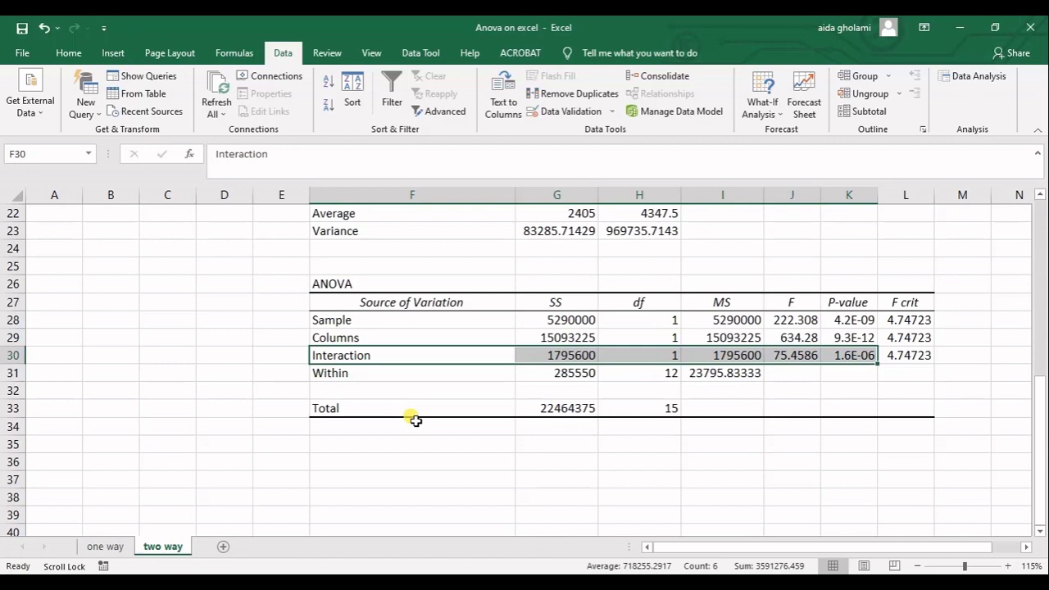
{"action": "left_click", "coordinate": [348, 378]}
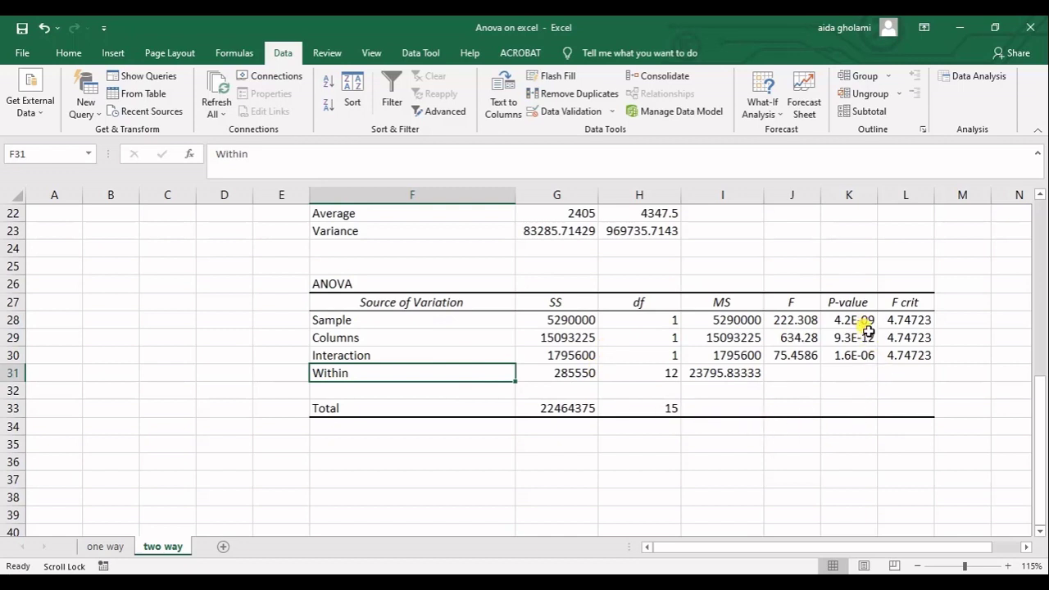
- Label the ANOVA table's Sample row "area" in E28 and its Columns row "rooms" in E29
{"action": "left_click_drag", "start_coordinate": [990, 548], "coordinate": [1016, 556]}
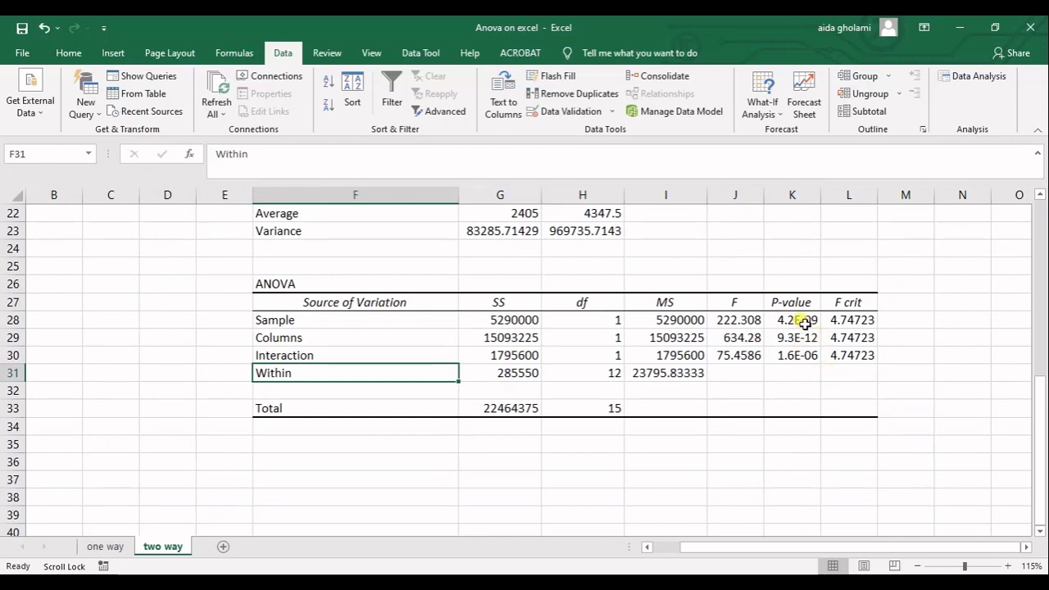
{"action": "left_click", "coordinate": [298, 325]}
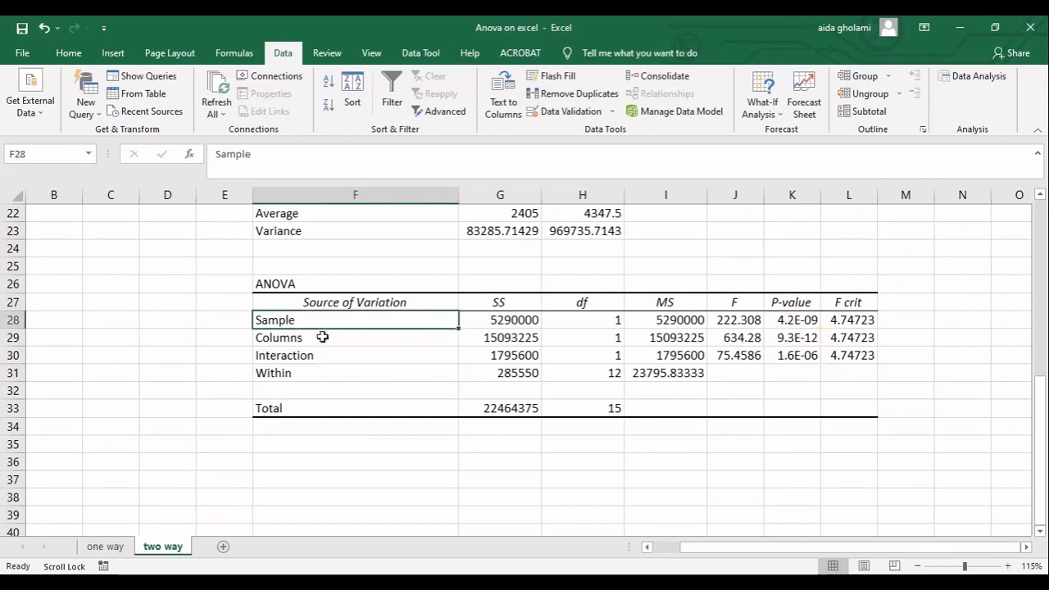
{"action": "left_click", "coordinate": [215, 323]}
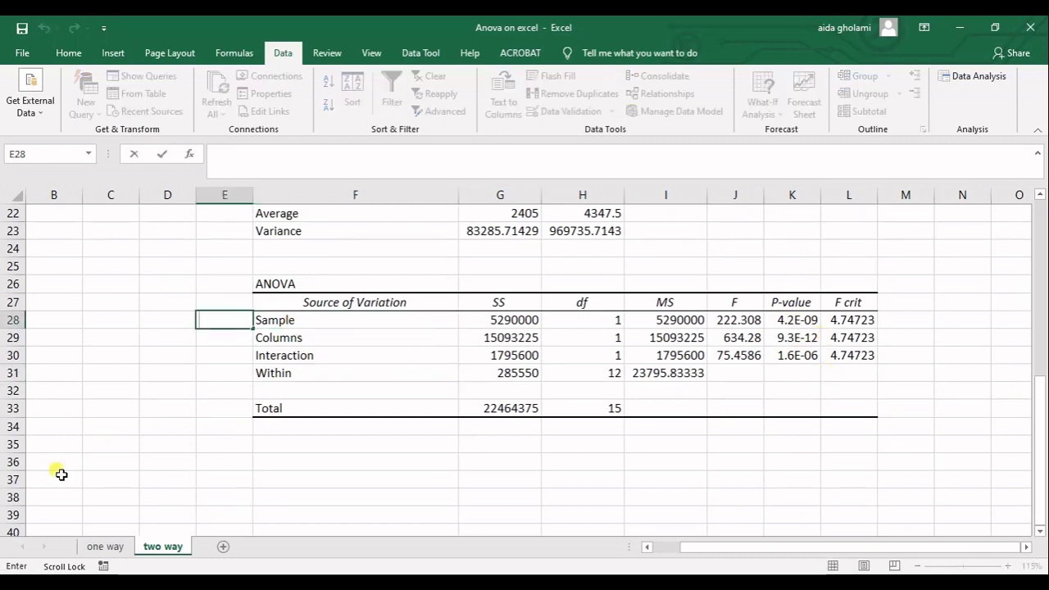
{"action": "type", "text": "area"}
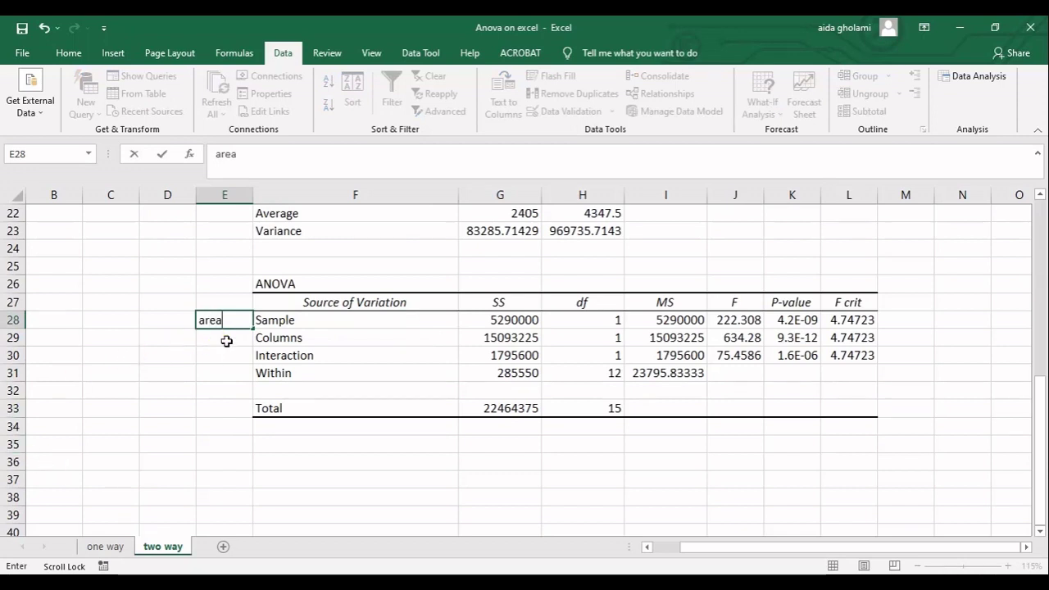
{"action": "key", "text": "Return"}
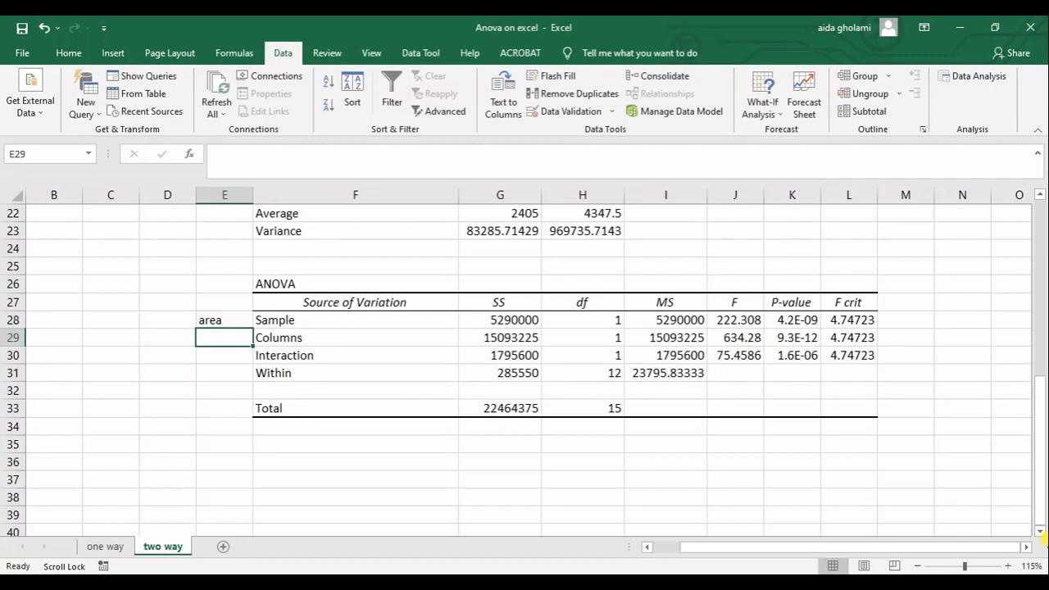
{"action": "type", "text": "rooms"}
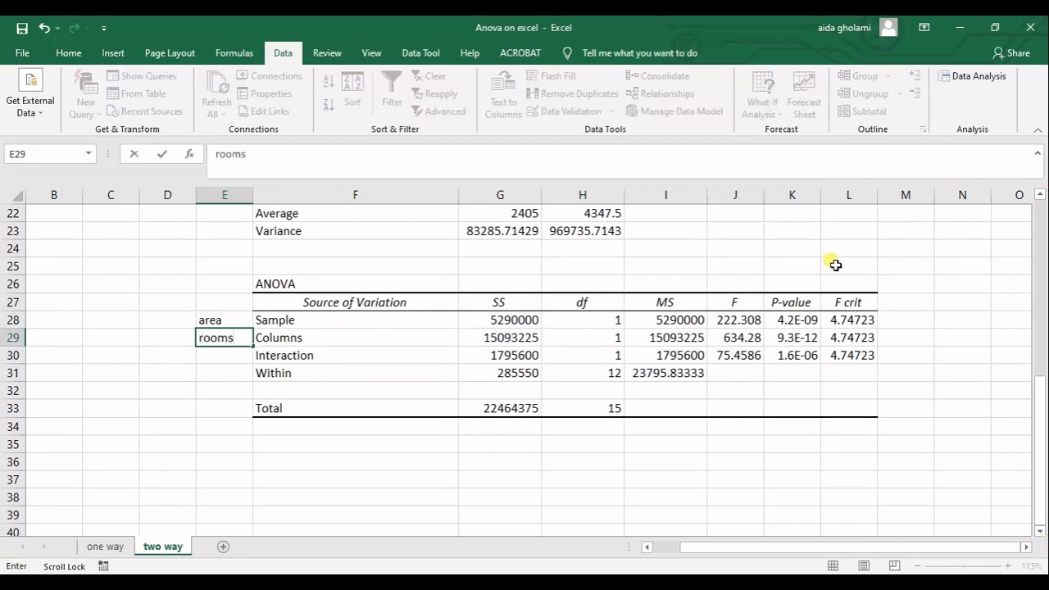
- Format the P-values in K28:K30 as Number with 12 decimal places and fit column K's width to them
{"action": "left_click", "coordinate": [782, 322]}
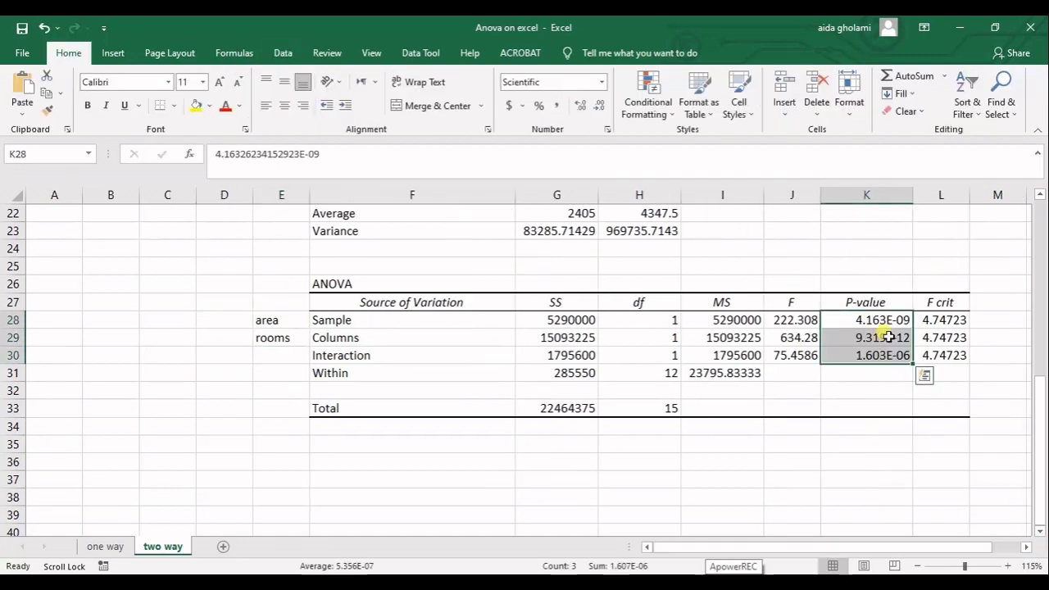
{"action": "right_click", "coordinate": [885, 338]}
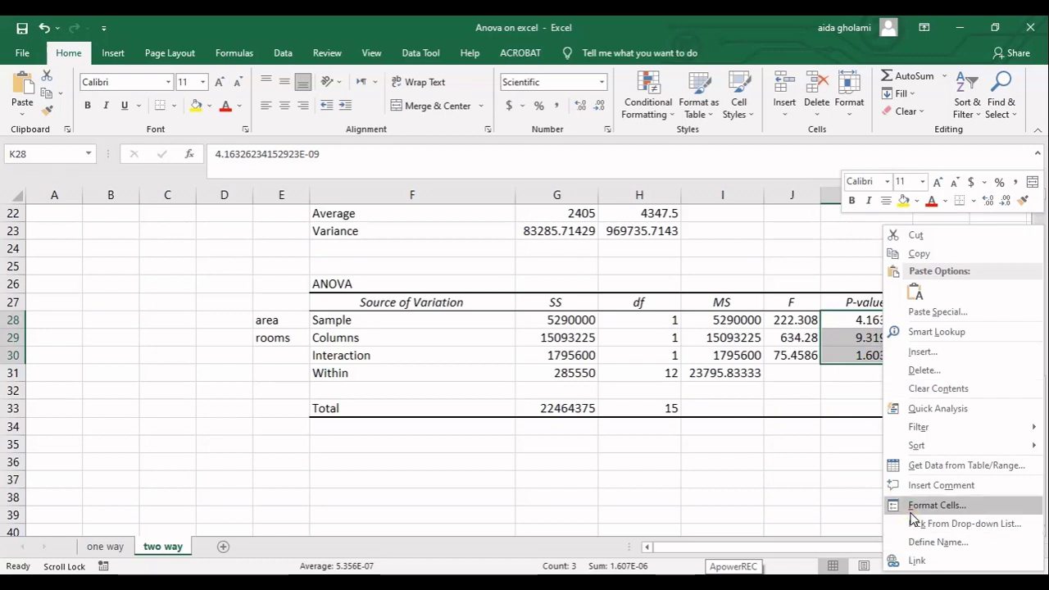
{"action": "left_click", "coordinate": [916, 505]}
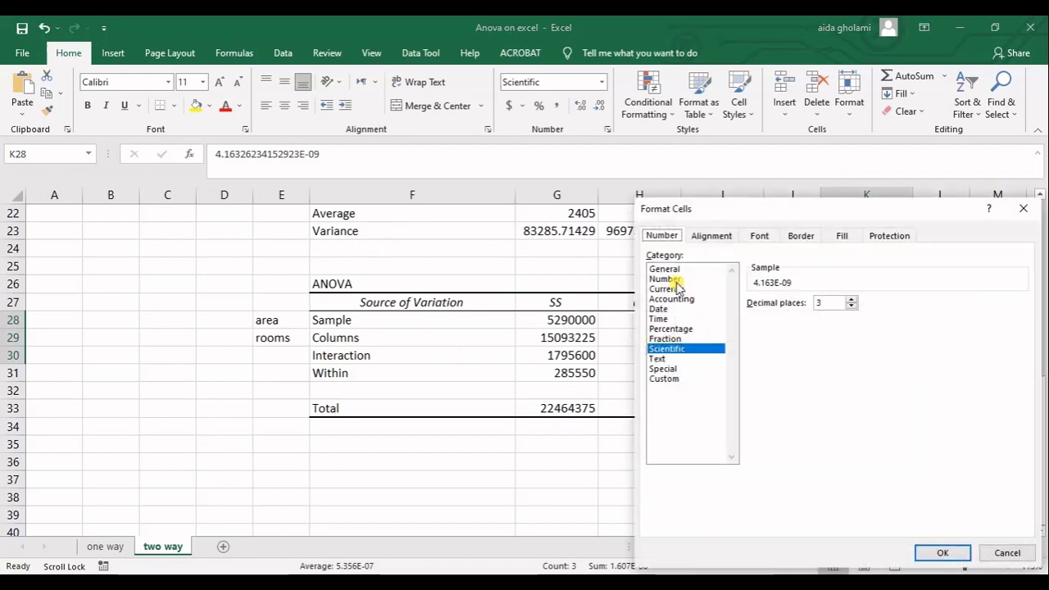
{"action": "left_click", "coordinate": [667, 278]}
{"action": "left_click", "coordinate": [852, 300]}
{"action": "left_click", "coordinate": [852, 300]}
{"action": "left_click", "coordinate": [852, 300]}
{"action": "left_click", "coordinate": [852, 300]}
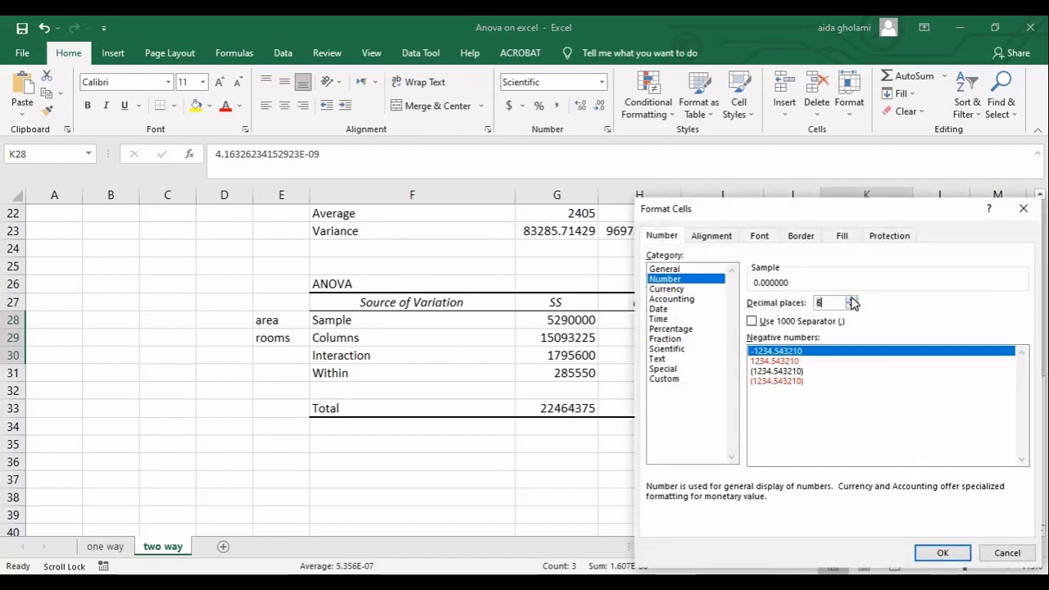
{"action": "left_click", "coordinate": [852, 300]}
{"action": "left_click", "coordinate": [852, 299]}
{"action": "left_click", "coordinate": [852, 300]}
{"action": "left_click", "coordinate": [852, 300]}
{"action": "left_click", "coordinate": [852, 300]}
{"action": "left_click", "coordinate": [941, 551]}
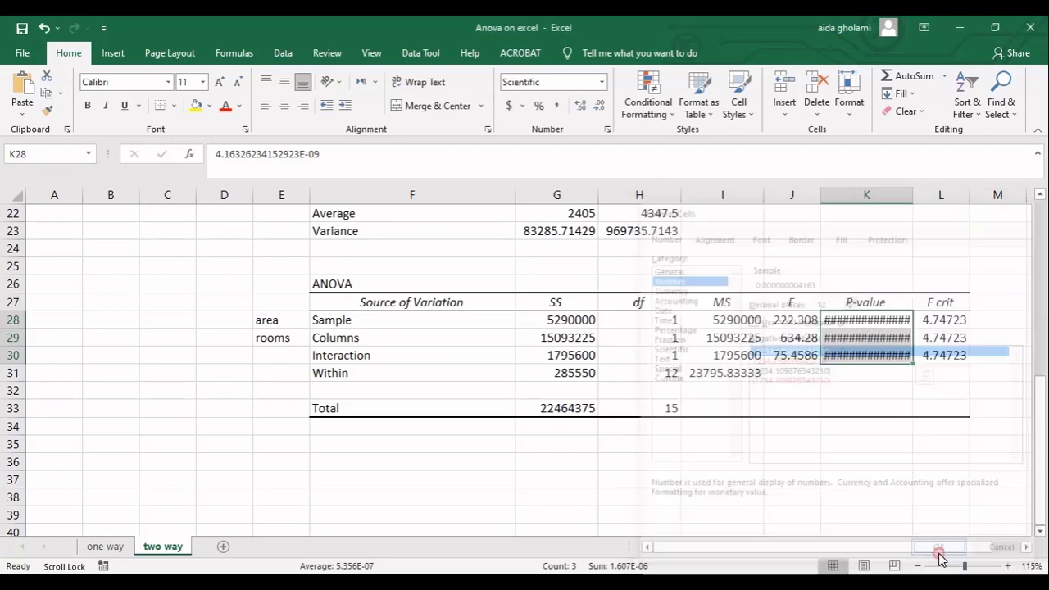
{"action": "double_click", "coordinate": [921, 204]}
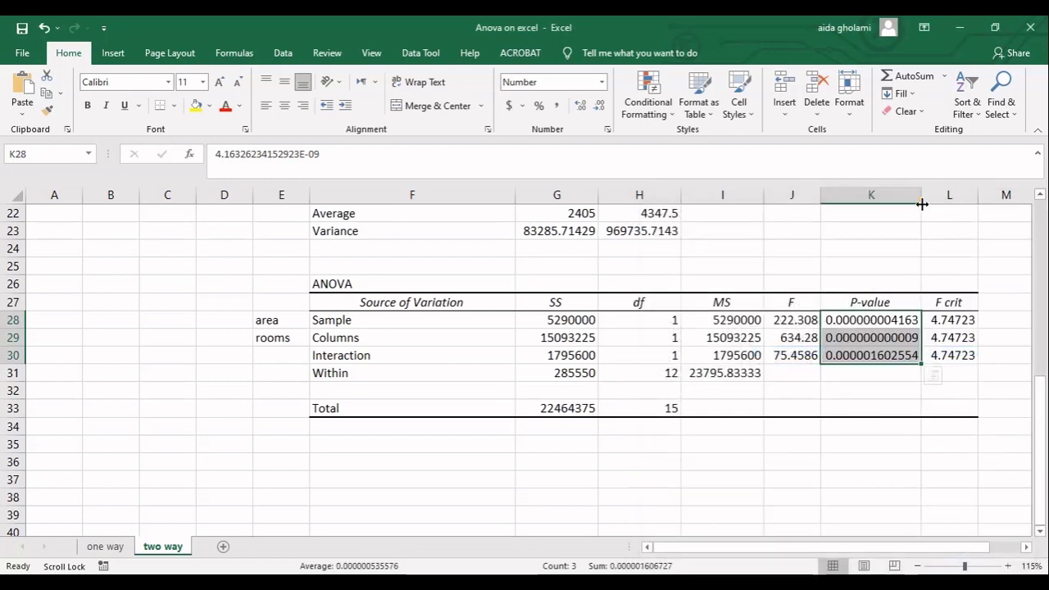
- Examine the P-values of the Sample, Columns and Interaction rows to judge each effect's significance
{"action": "scroll", "coordinate": [897, 555], "scroll_direction": "right", "scroll_amount": 1}
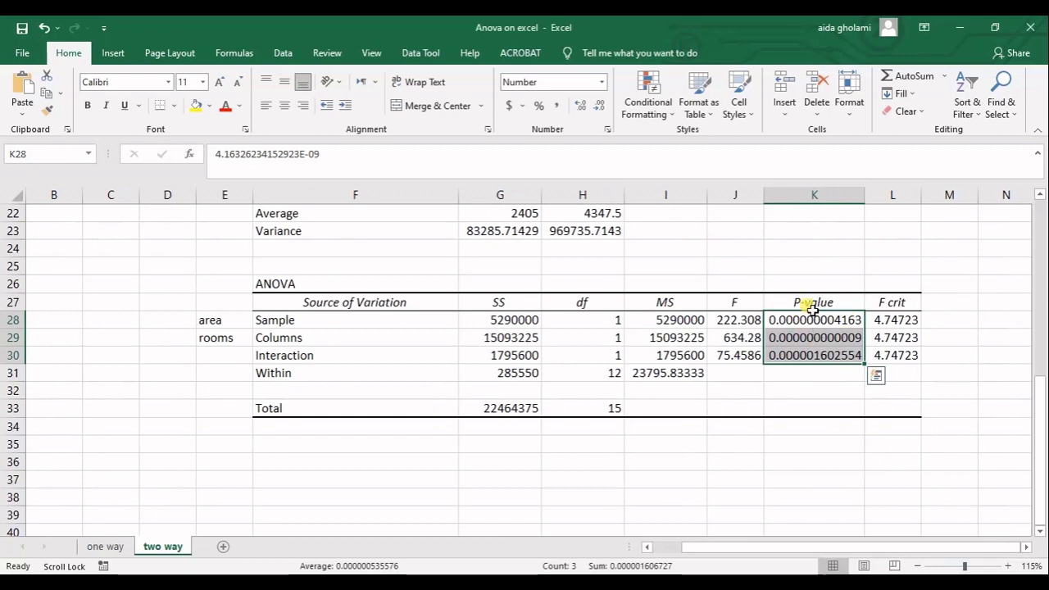
{"action": "left_click", "coordinate": [812, 356]}
{"action": "left_click", "coordinate": [799, 392]}
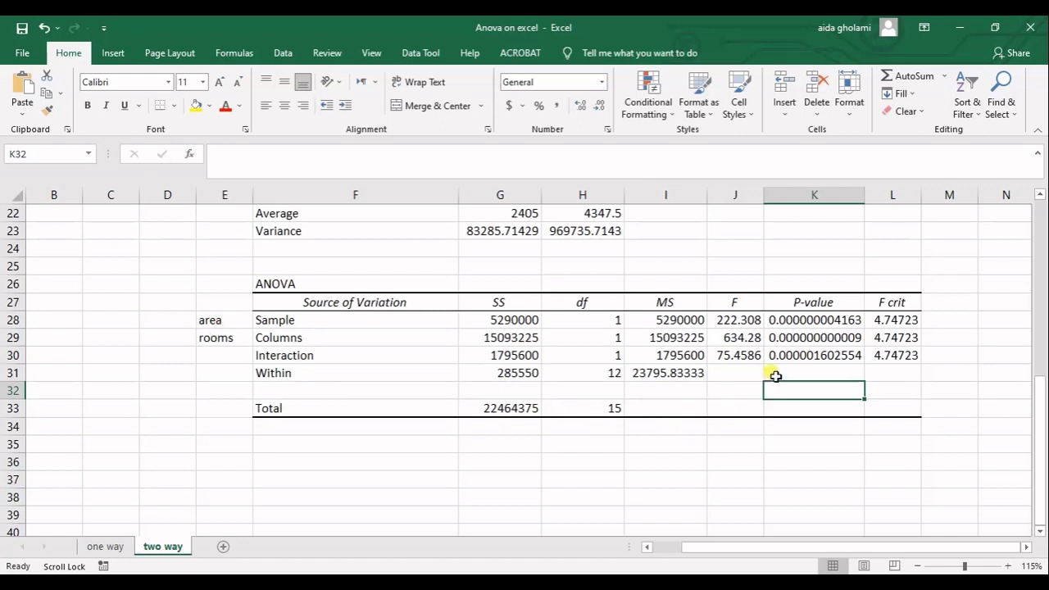
{"action": "left_click", "coordinate": [792, 342]}
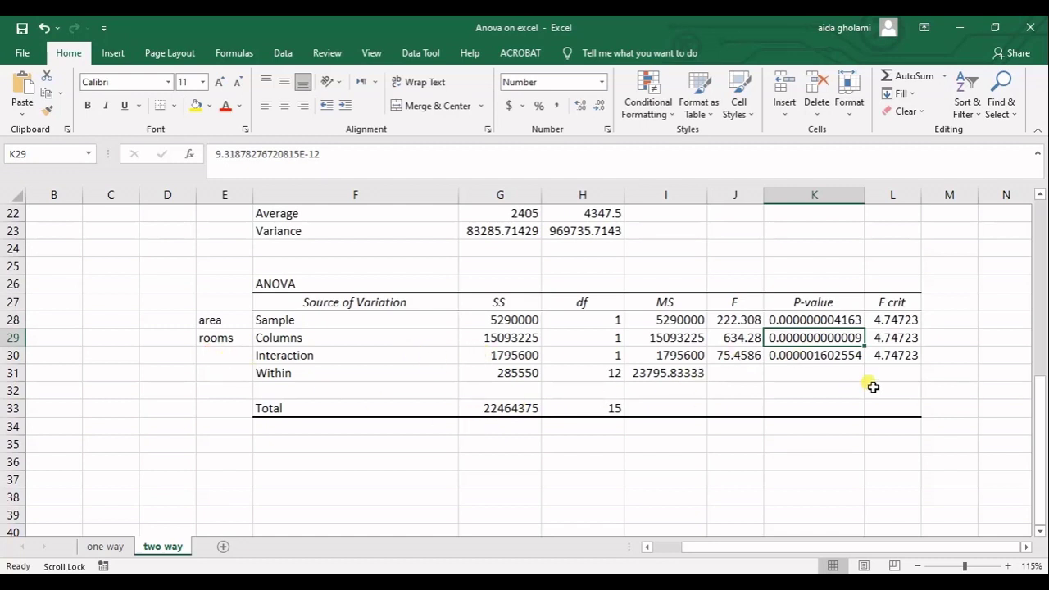
- Review the Interaction row from its label to its P-value, together with the summary tables above
{"action": "left_click_drag", "start_coordinate": [851, 361], "coordinate": [267, 361]}
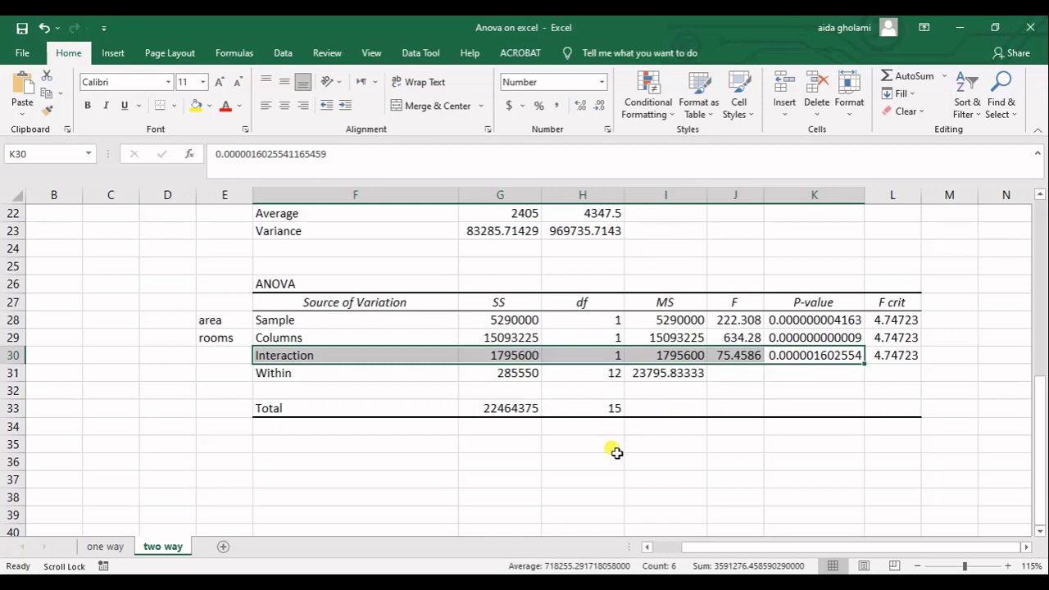
{"action": "scroll", "coordinate": [628, 484], "scroll_direction": "up", "scroll_amount": 2}
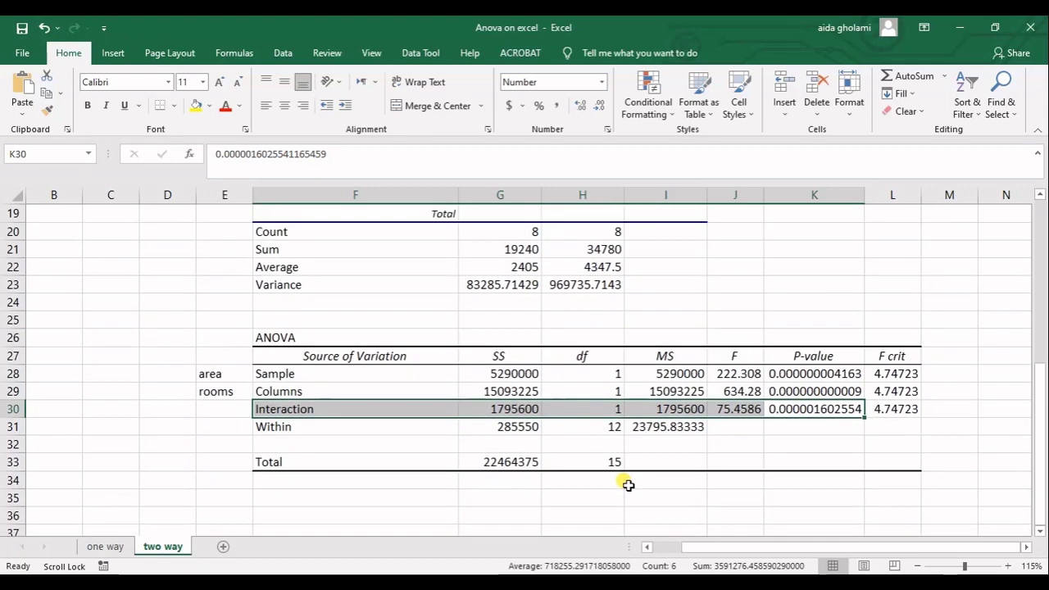
{"action": "scroll", "coordinate": [628, 484], "scroll_direction": "up", "scroll_amount": 5}
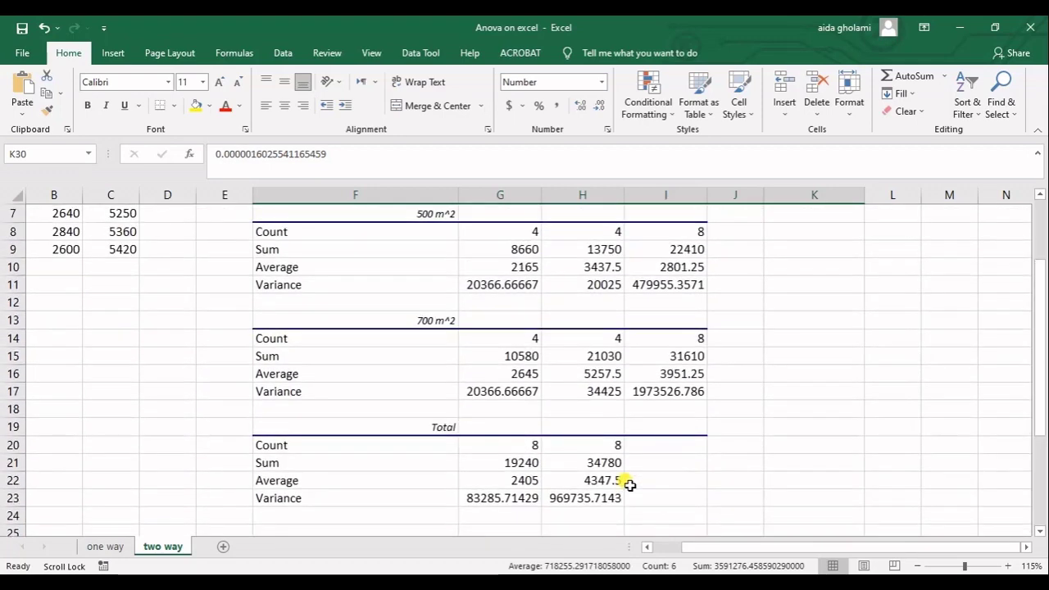
{"action": "scroll", "coordinate": [628, 484], "scroll_direction": "down", "scroll_amount": 6}
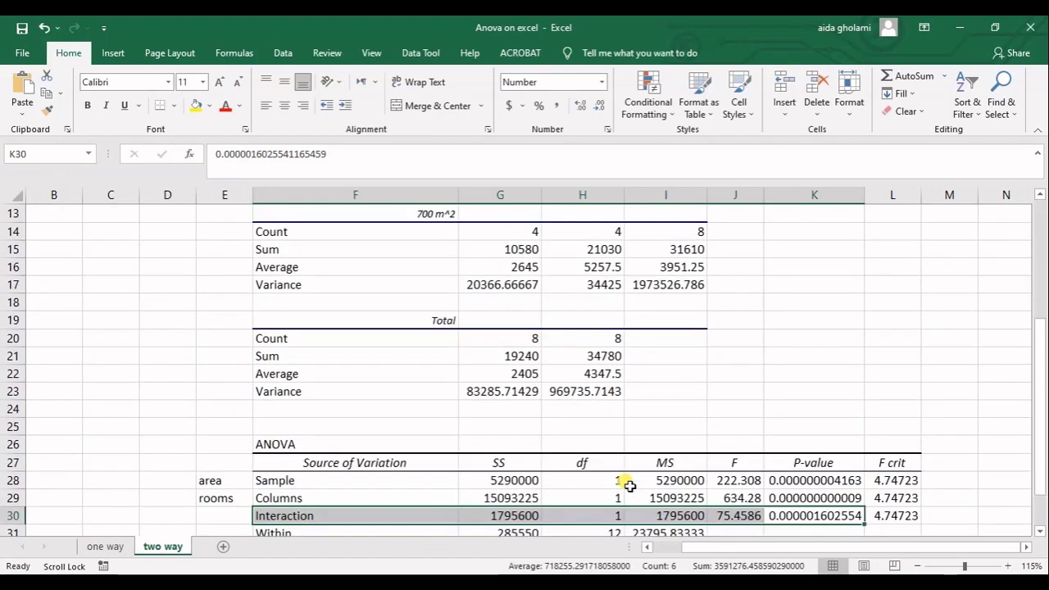